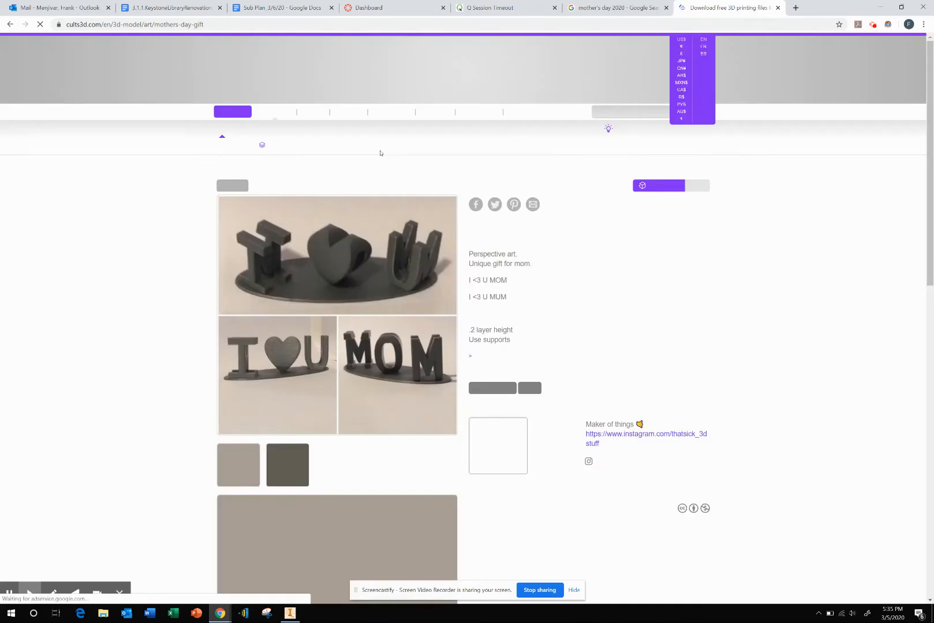
Step: Enlarge the I ♥ U / MOM gift photo, then switch to Inventor and show the FM part in its home view
{"action": "left_click", "coordinate": [315, 250]}
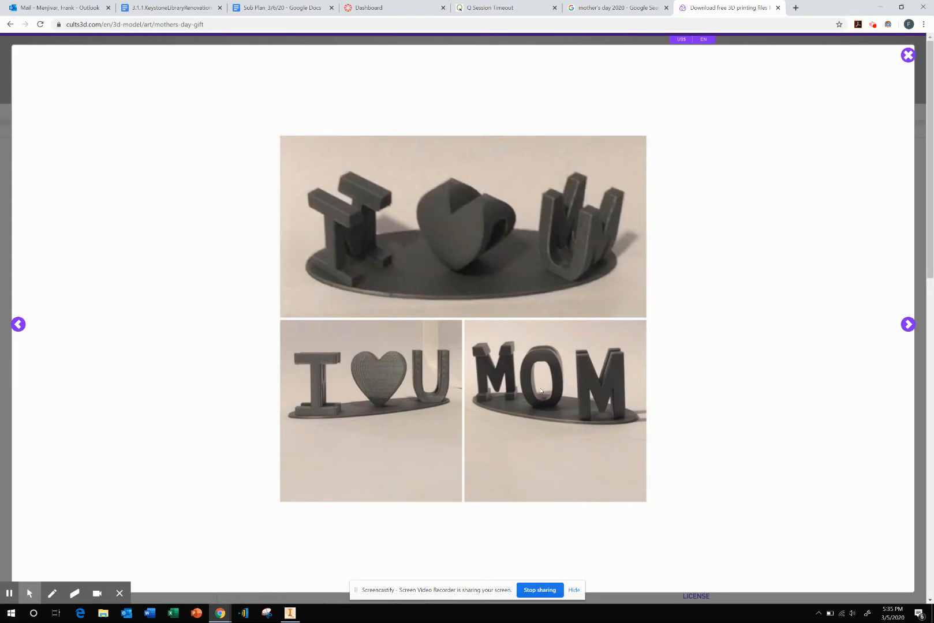
{"action": "left_click", "coordinate": [290, 613]}
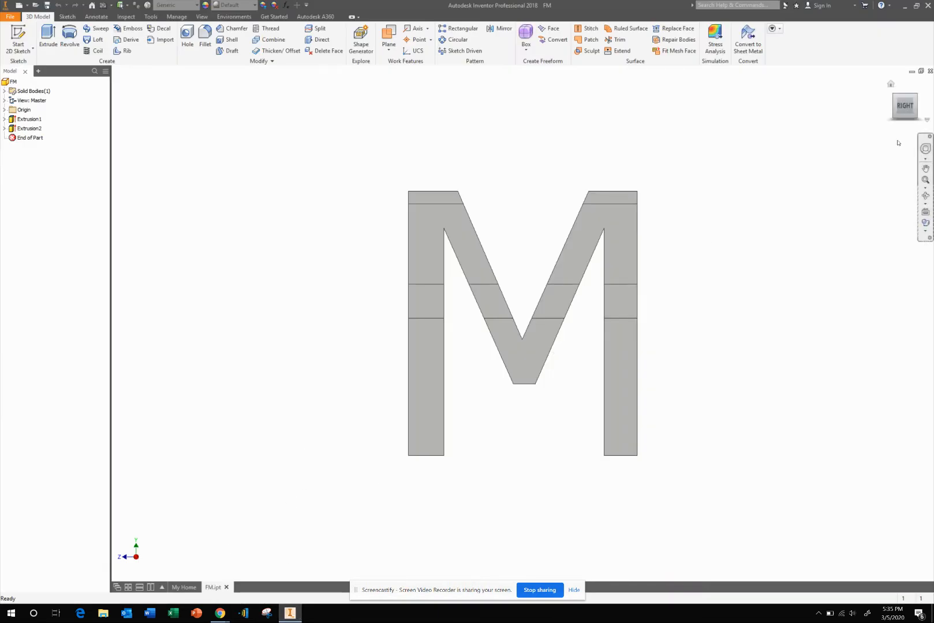
{"action": "left_click", "coordinate": [890, 84]}
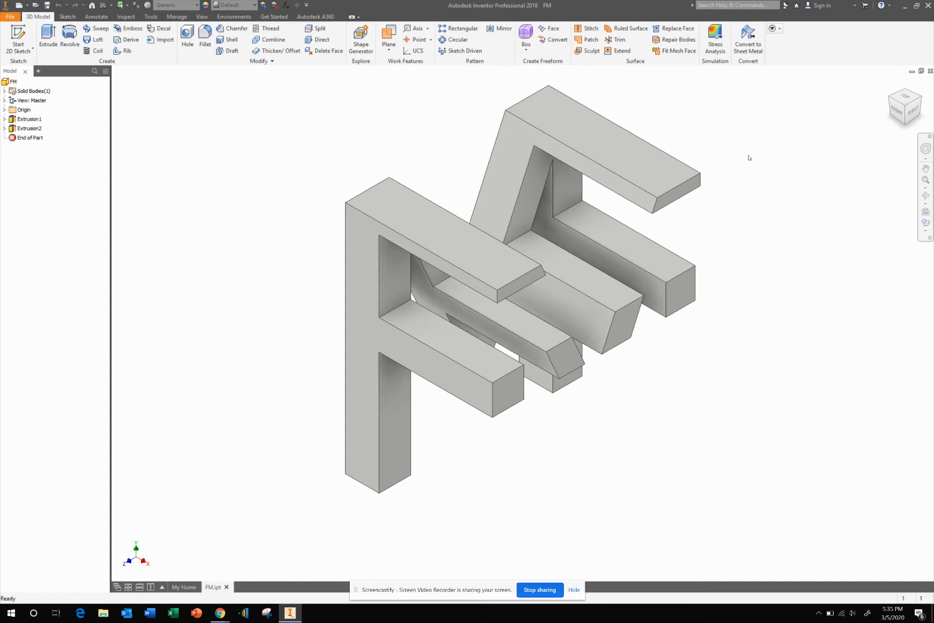
Step: Examine the FM two-way letter part from the front, right and back sides, ending in the isometric home view
{"action": "left_click", "coordinate": [897, 114]}
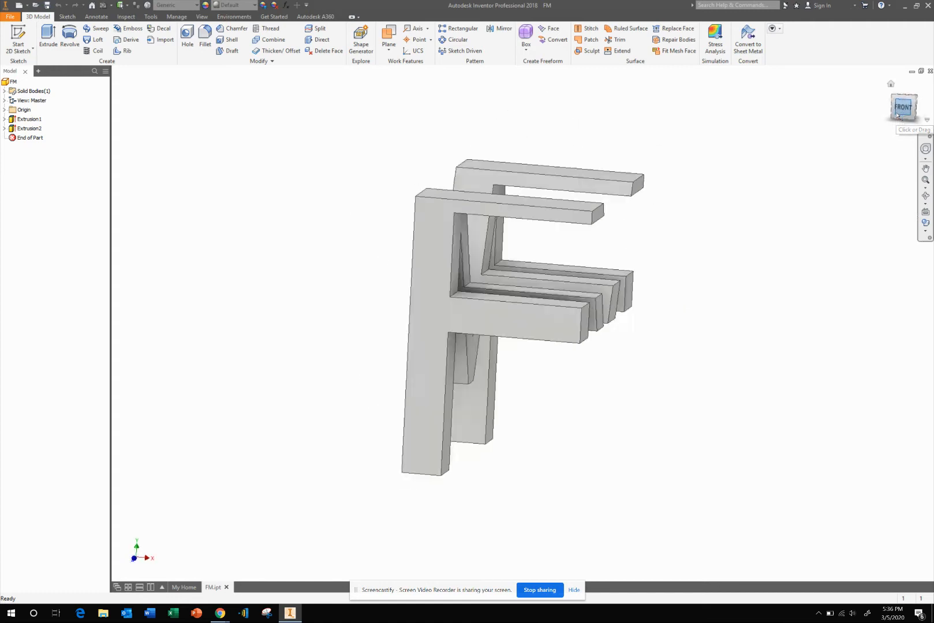
{"action": "left_click", "coordinate": [916, 96]}
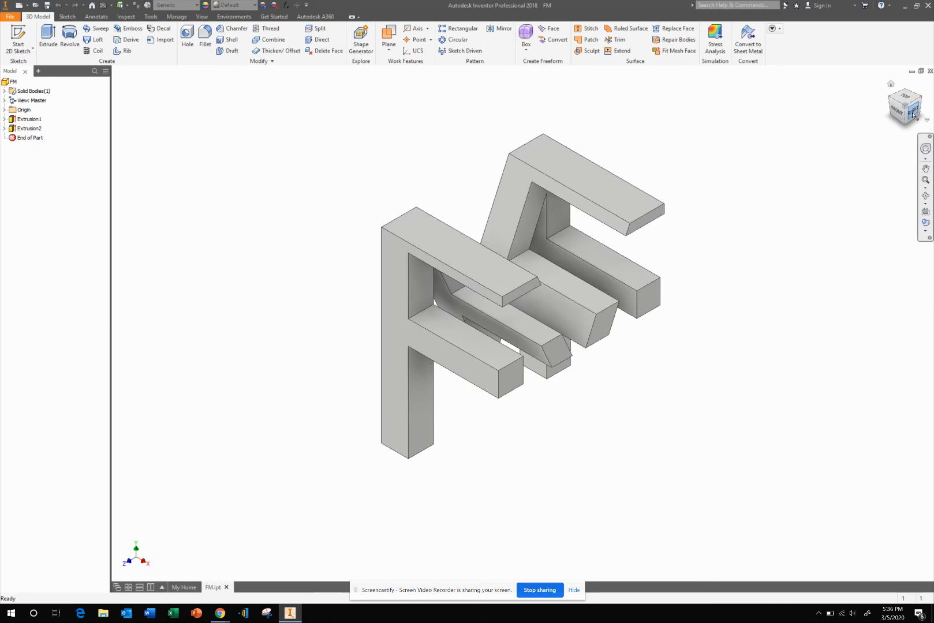
{"action": "left_click", "coordinate": [915, 116]}
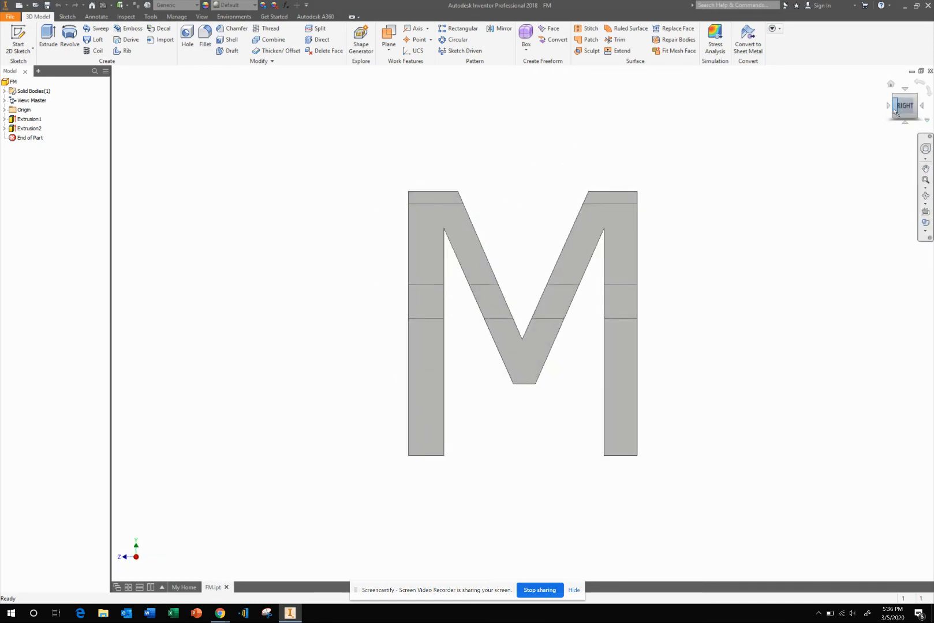
{"action": "left_click", "coordinate": [921, 106]}
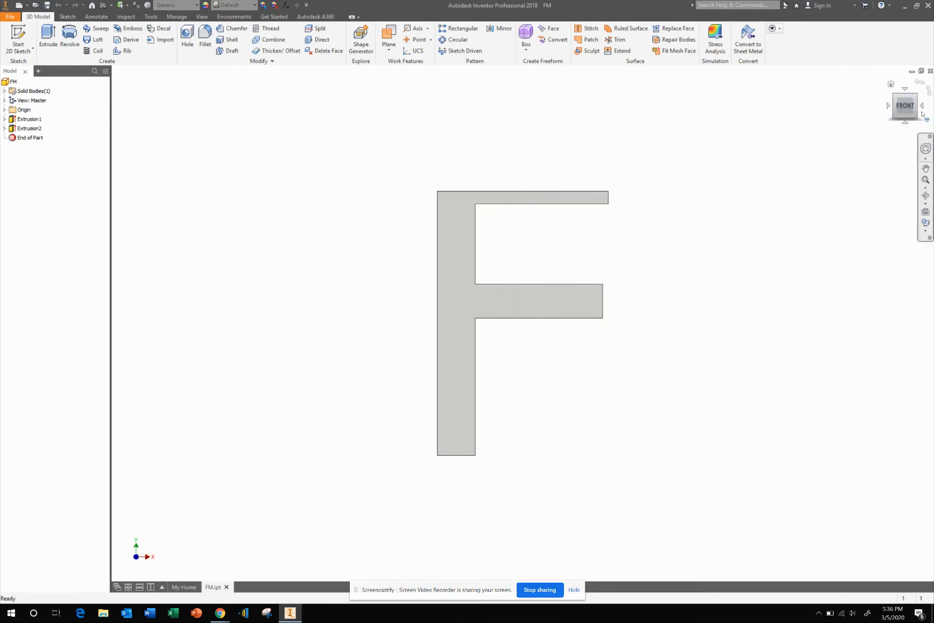
{"action": "left_click", "coordinate": [922, 107]}
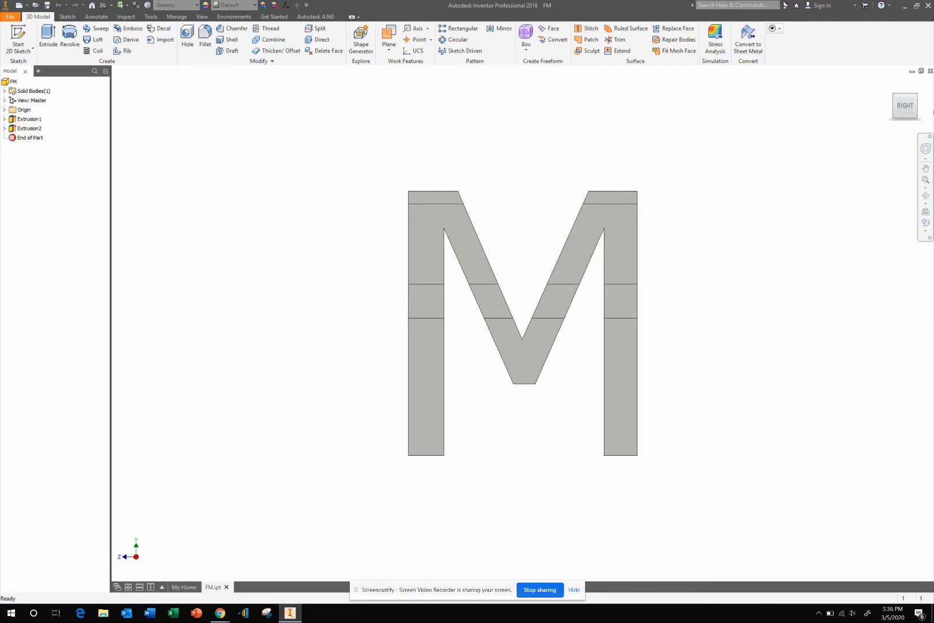
{"action": "left_click", "coordinate": [888, 106]}
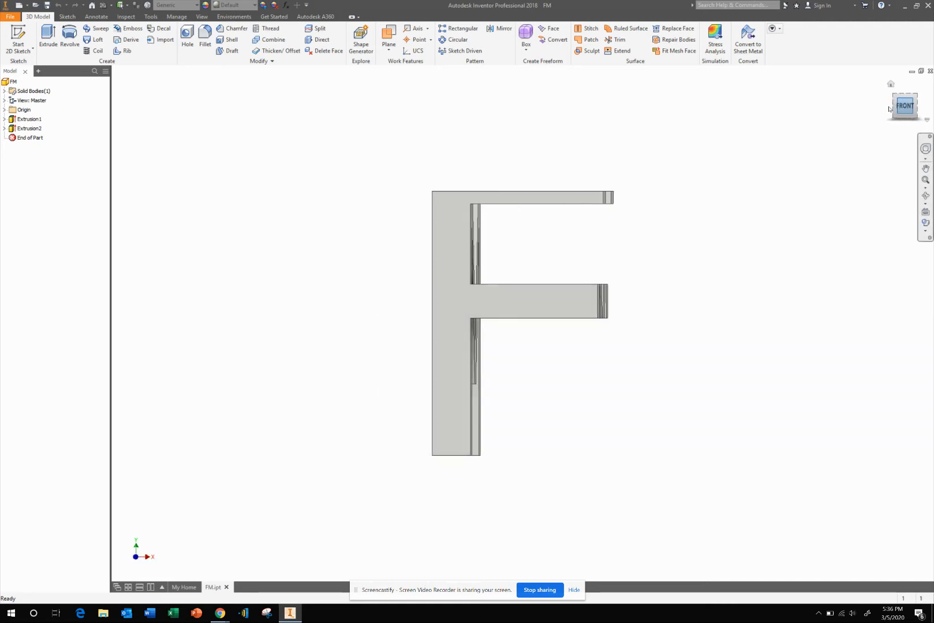
{"action": "left_click", "coordinate": [889, 108]}
{"action": "left_click", "coordinate": [889, 108]}
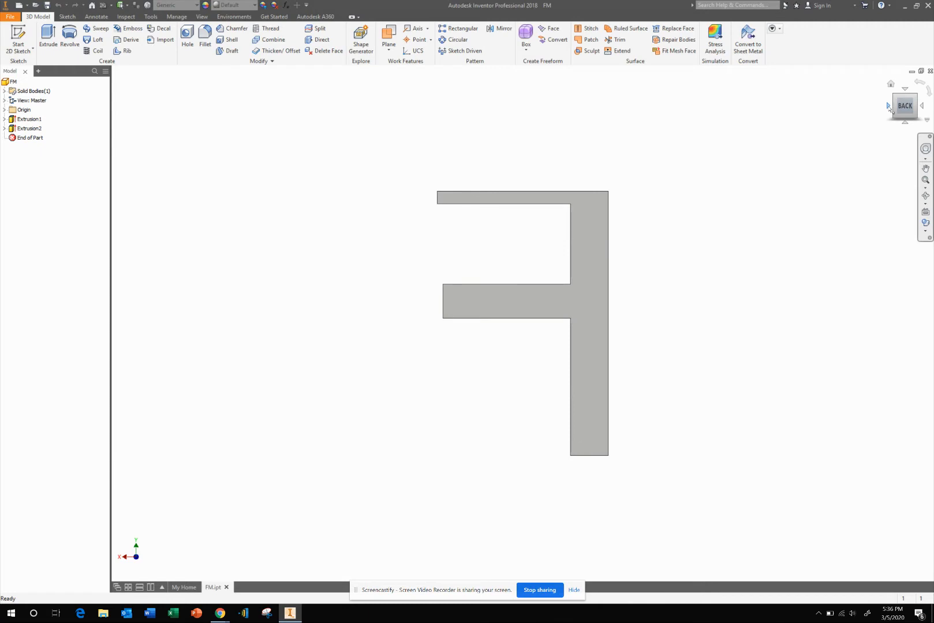
{"action": "left_click", "coordinate": [889, 108]}
{"action": "left_click", "coordinate": [889, 108]}
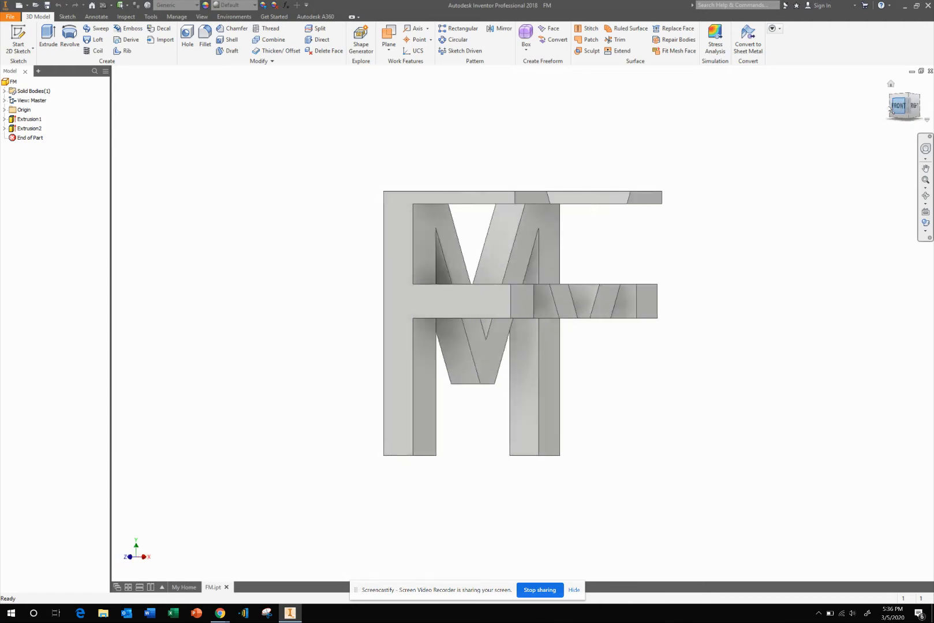
{"action": "left_click", "coordinate": [890, 83]}
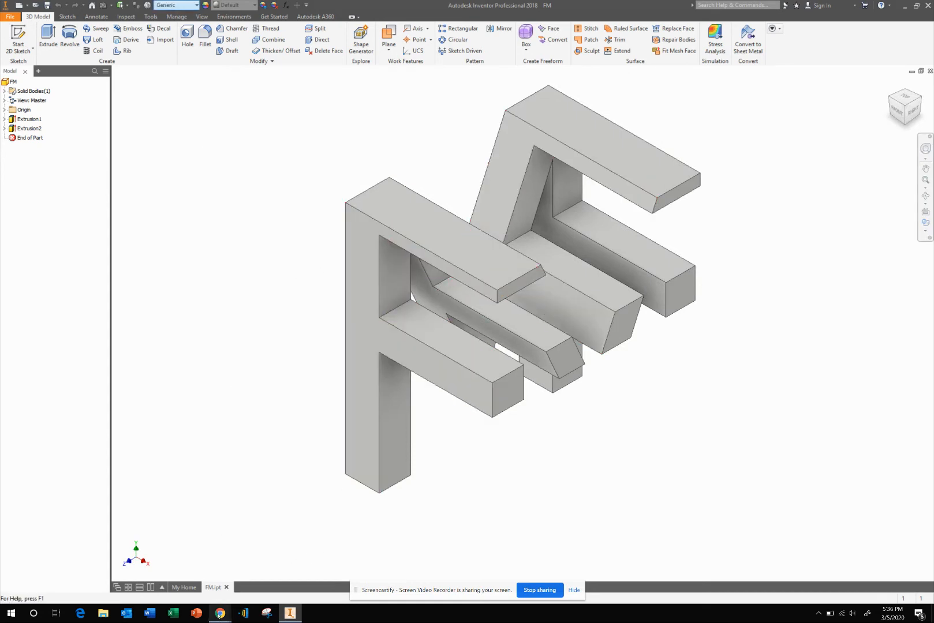
Step: Compare the FM part with the I ♥ U / MOM sculpture photo in the Chrome browser
{"action": "mouse_move", "coordinate": [220, 614]}
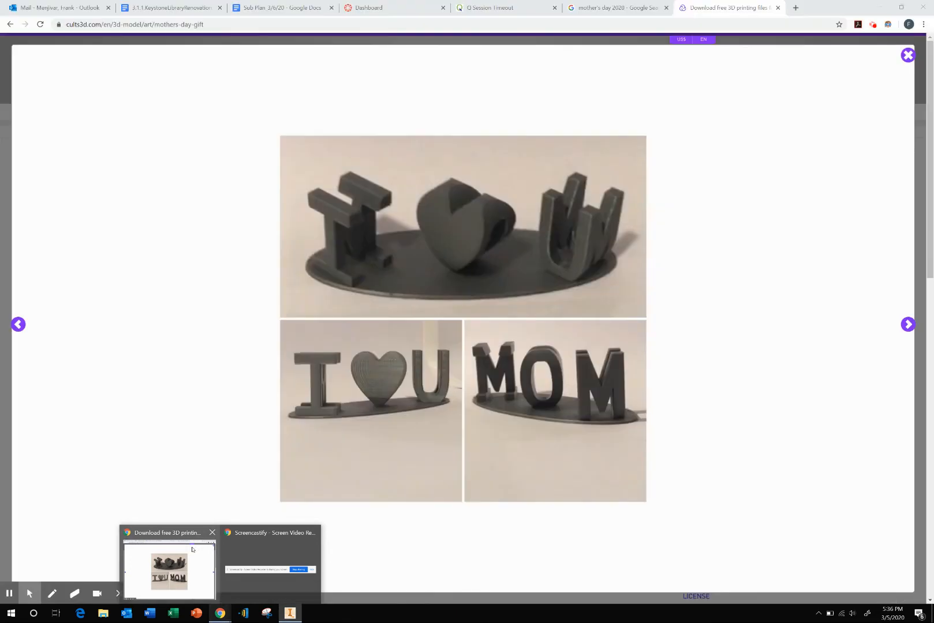
{"action": "left_click", "coordinate": [193, 550]}
{"action": "left_click", "coordinate": [290, 613]}
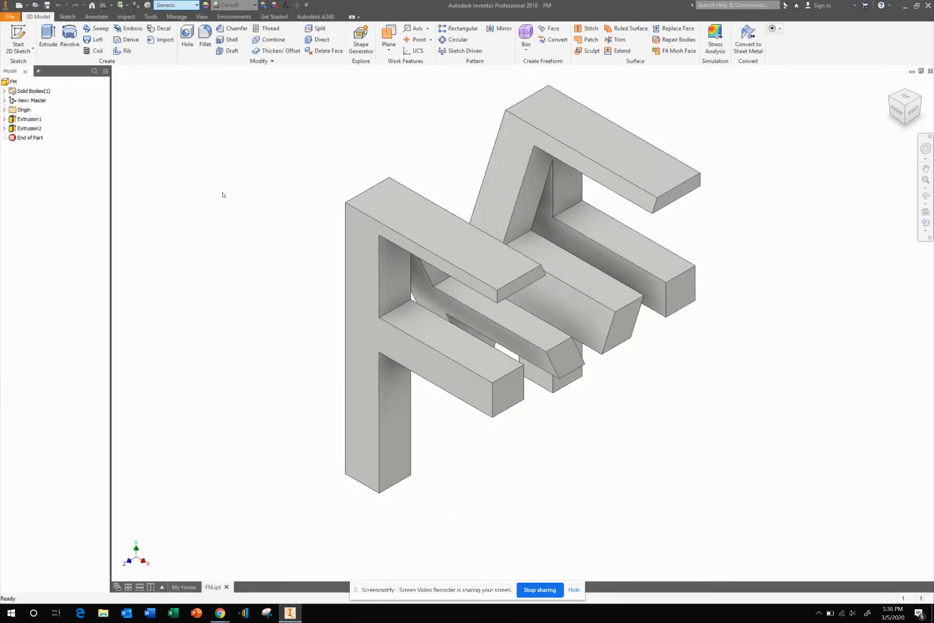
{"action": "mouse_move", "coordinate": [233, 607]}
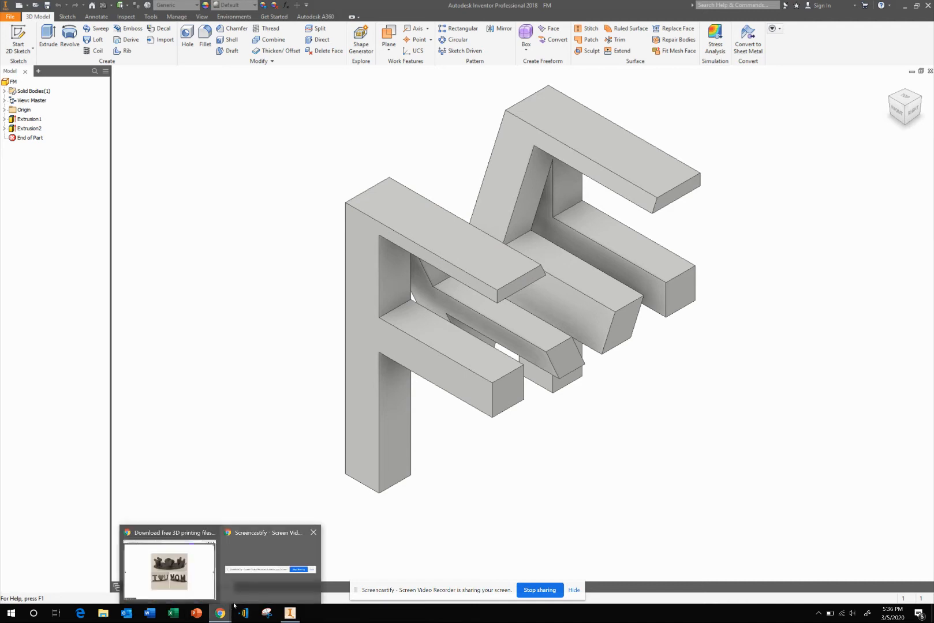
{"action": "left_click", "coordinate": [169, 563]}
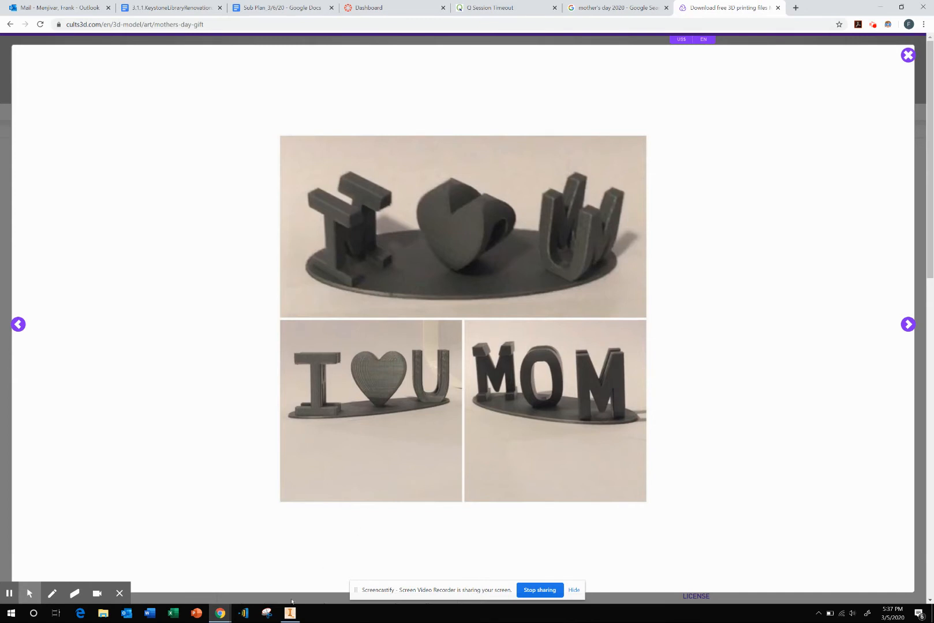
Step: Switch to Inventor, create a new part from the Standard.ipt template and start a 2D sketch on the XY Plane
{"action": "left_click", "coordinate": [290, 613]}
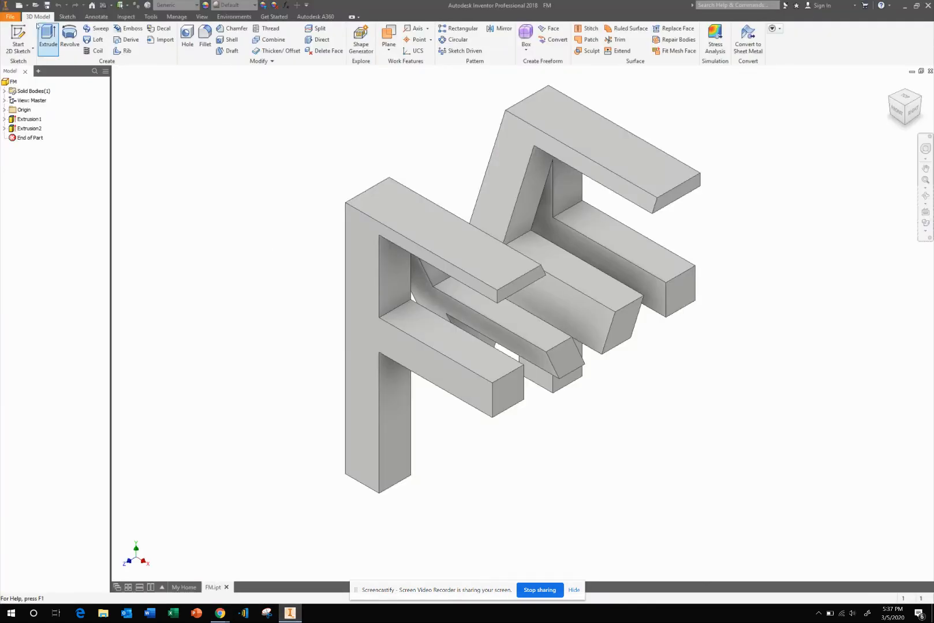
{"action": "left_click", "coordinate": [19, 5]}
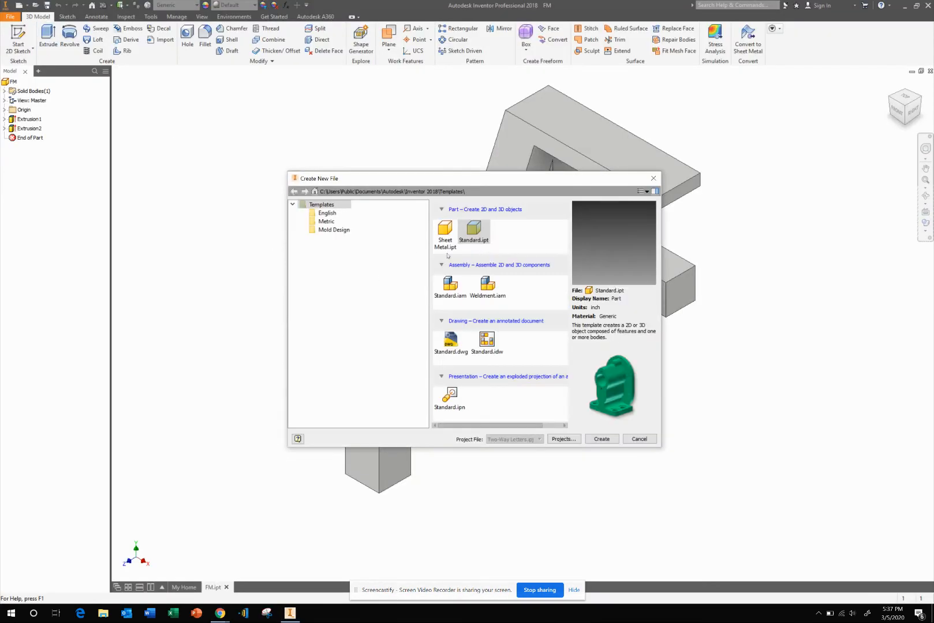
{"action": "left_click", "coordinate": [600, 441]}
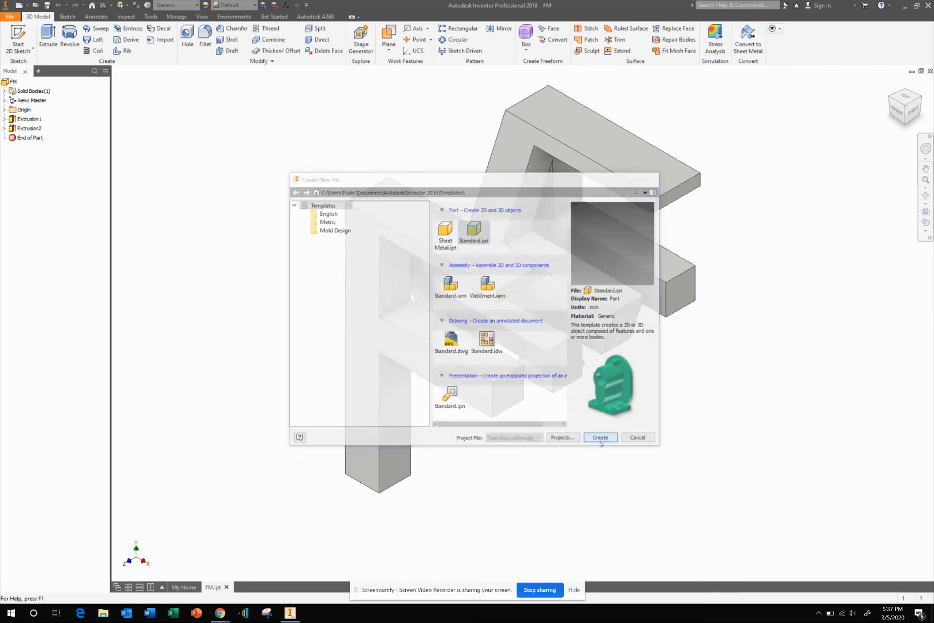
{"action": "left_click", "coordinate": [440, 337]}
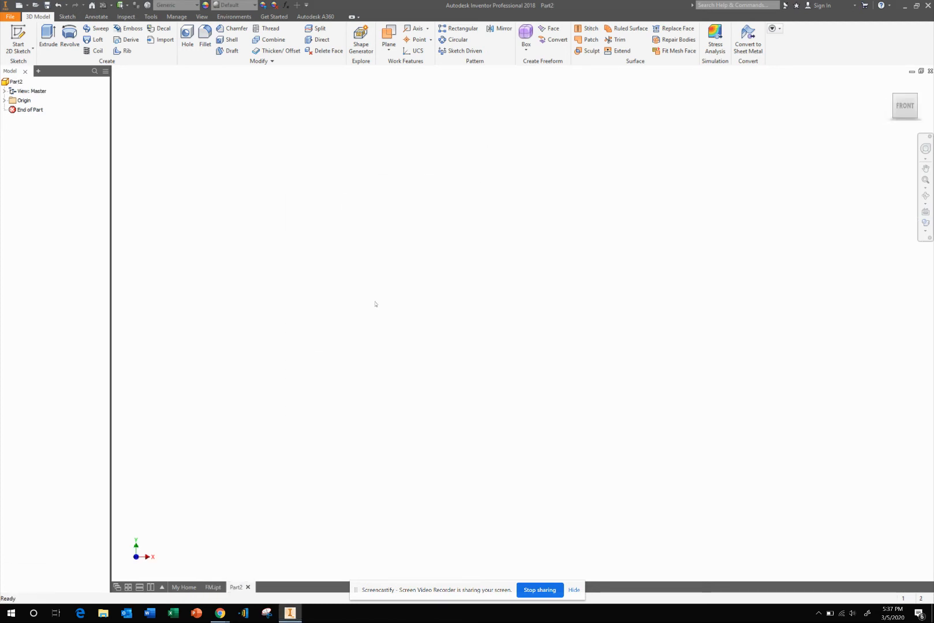
{"action": "left_click", "coordinate": [18, 41]}
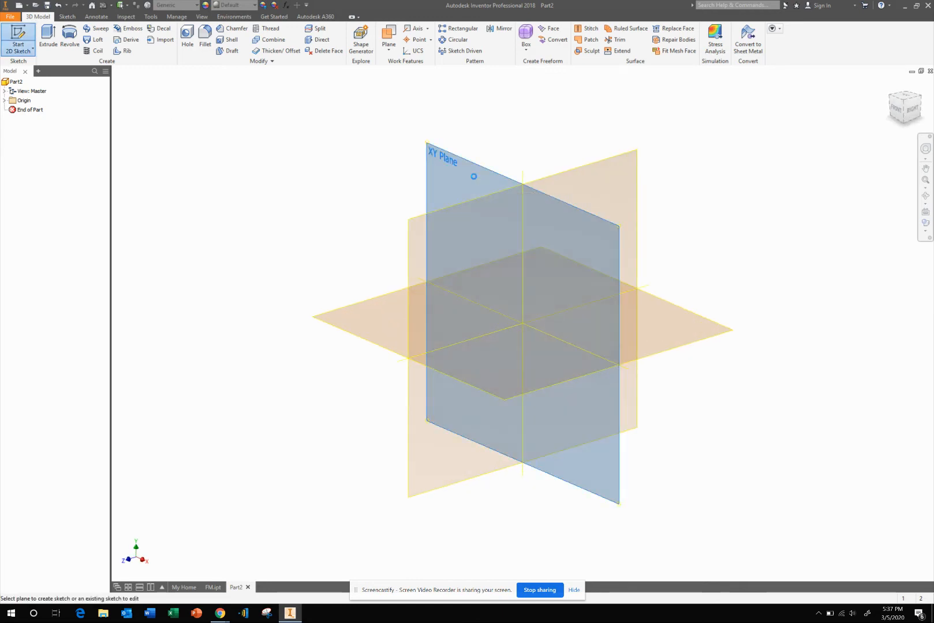
{"action": "left_click", "coordinate": [477, 179]}
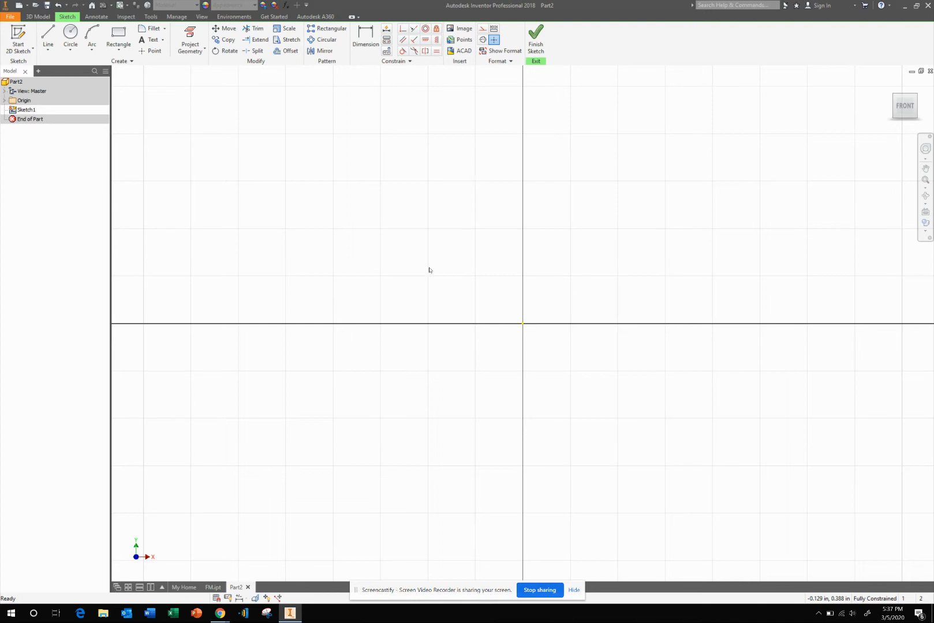
Step: Switch to Chrome and check the reference photo for the first letter pair, I and M
{"action": "mouse_move", "coordinate": [222, 614]}
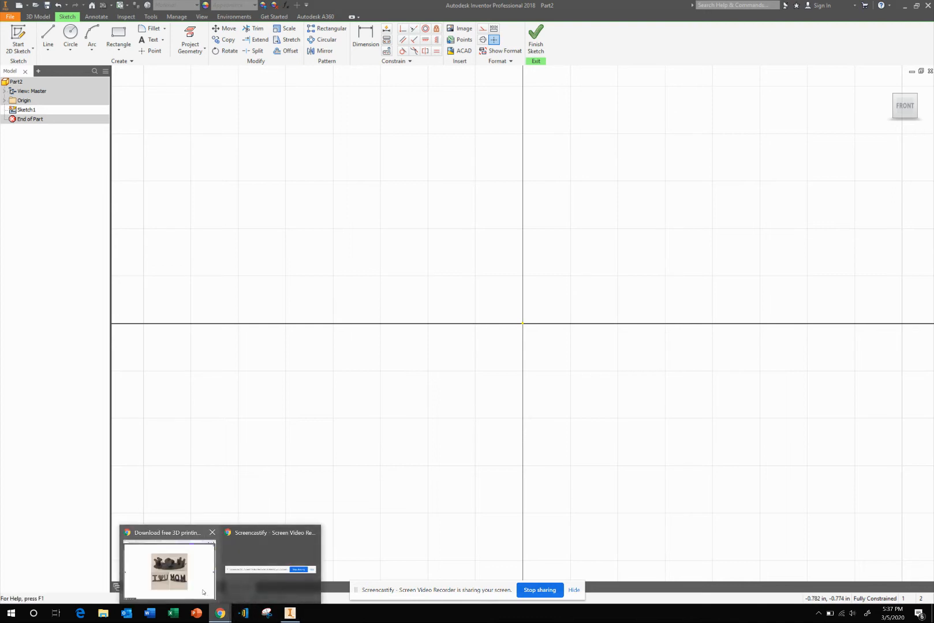
{"action": "left_click", "coordinate": [167, 560]}
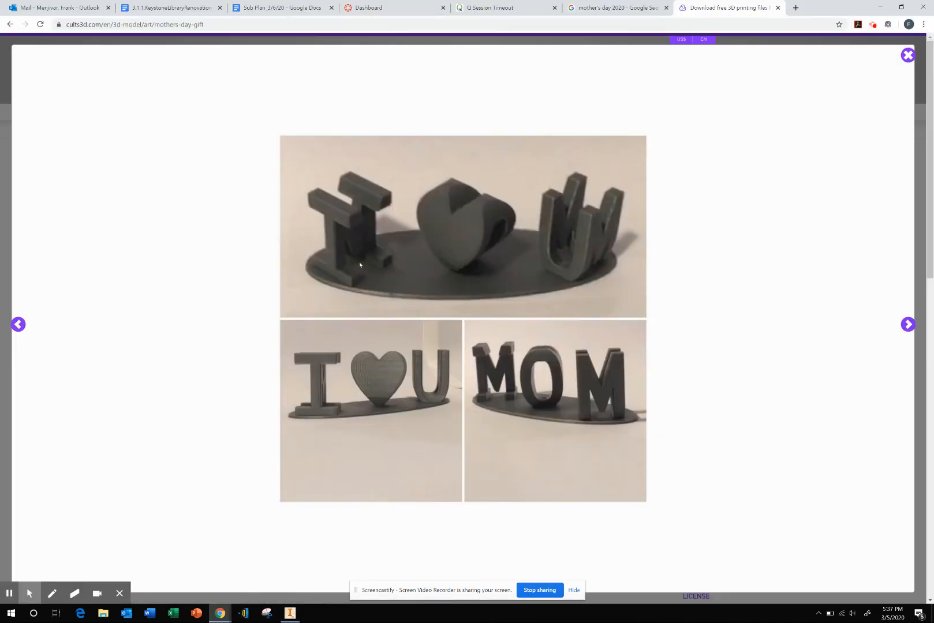
{"action": "mouse_move", "coordinate": [220, 613]}
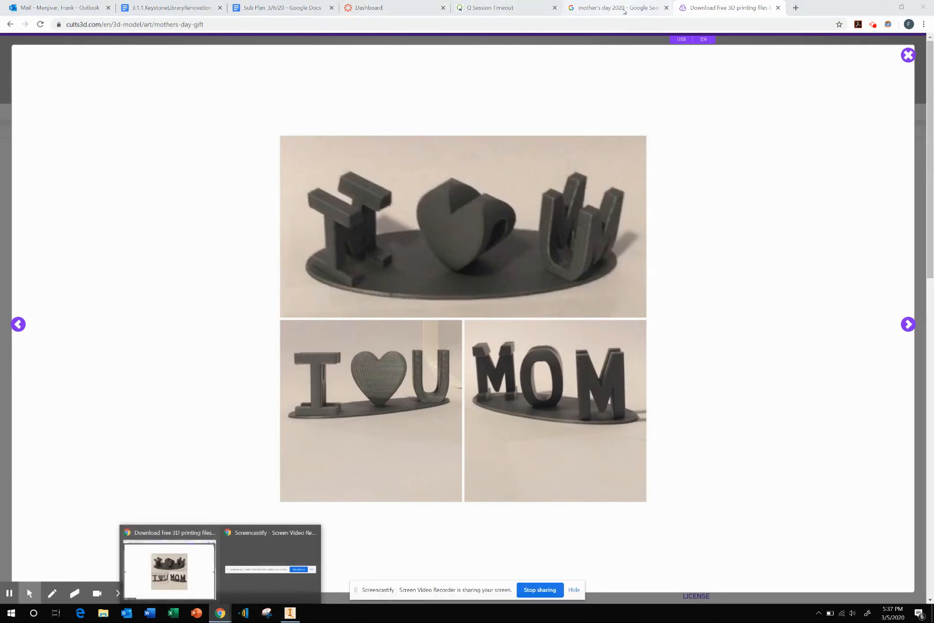
{"action": "left_click", "coordinate": [289, 613]}
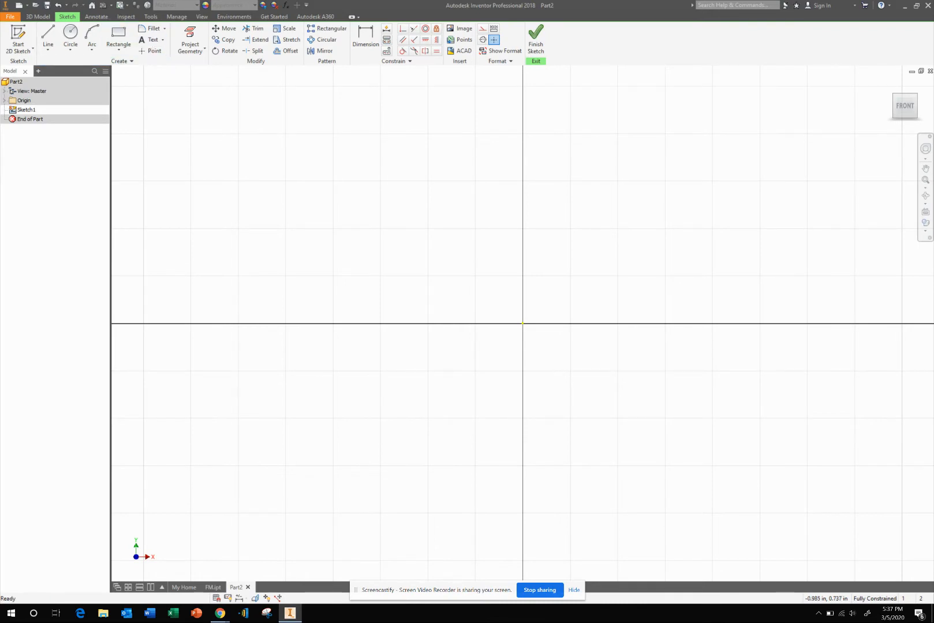
{"action": "mouse_move", "coordinate": [220, 613]}
{"action": "left_click", "coordinate": [169, 569]}
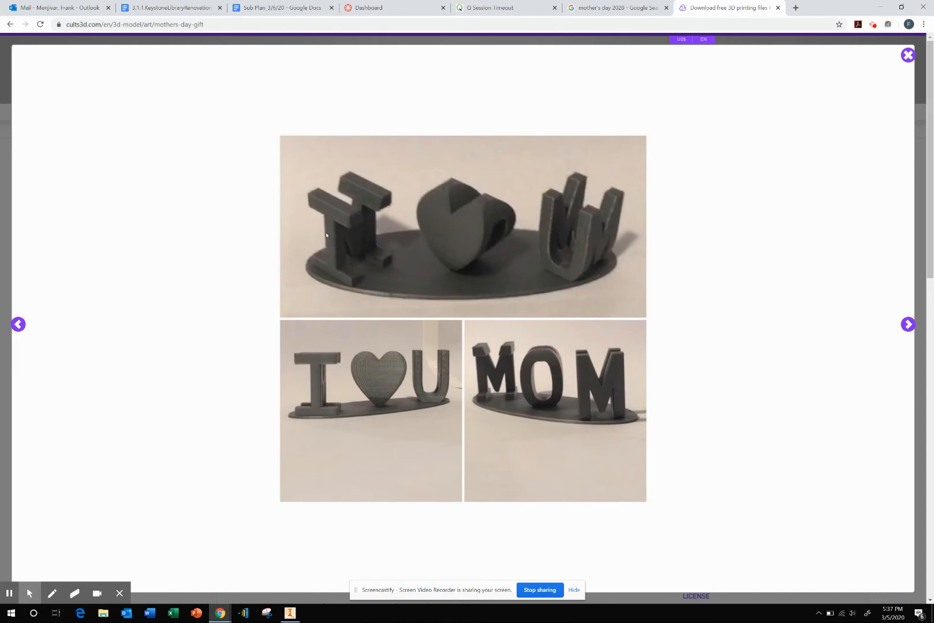
Step: Return to Inventor and add the letter I as sketch text in Tahoma with a 1.5 in text height
{"action": "left_click", "coordinate": [297, 615]}
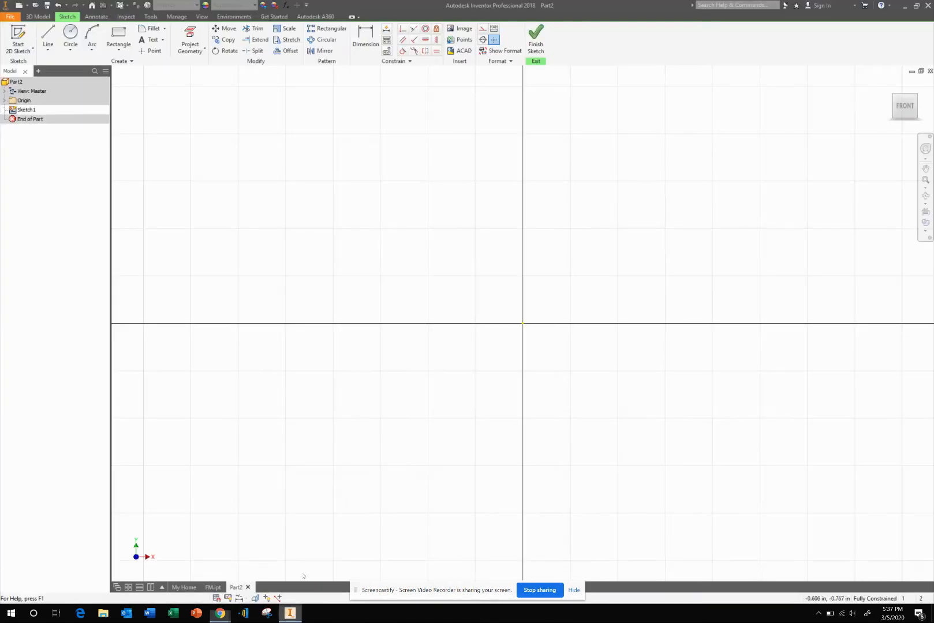
{"action": "left_click", "coordinate": [152, 39]}
{"action": "left_click_drag", "start_coordinate": [517, 144], "coordinate": [688, 382]}
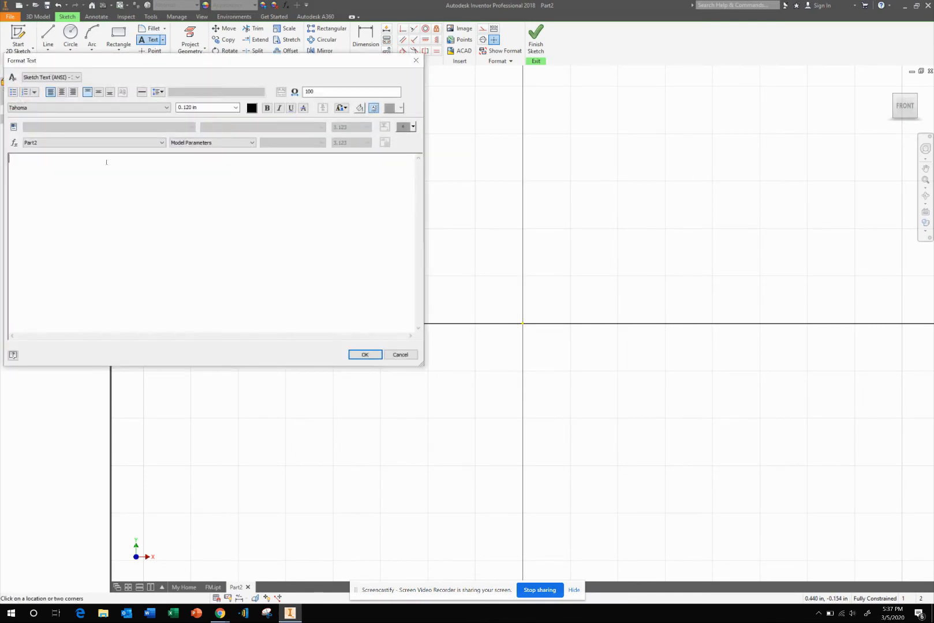
{"action": "type", "text": "I"}
{"action": "left_click", "coordinate": [209, 108]}
{"action": "type", "text": "1.5"}
{"action": "left_click", "coordinate": [51, 163]}
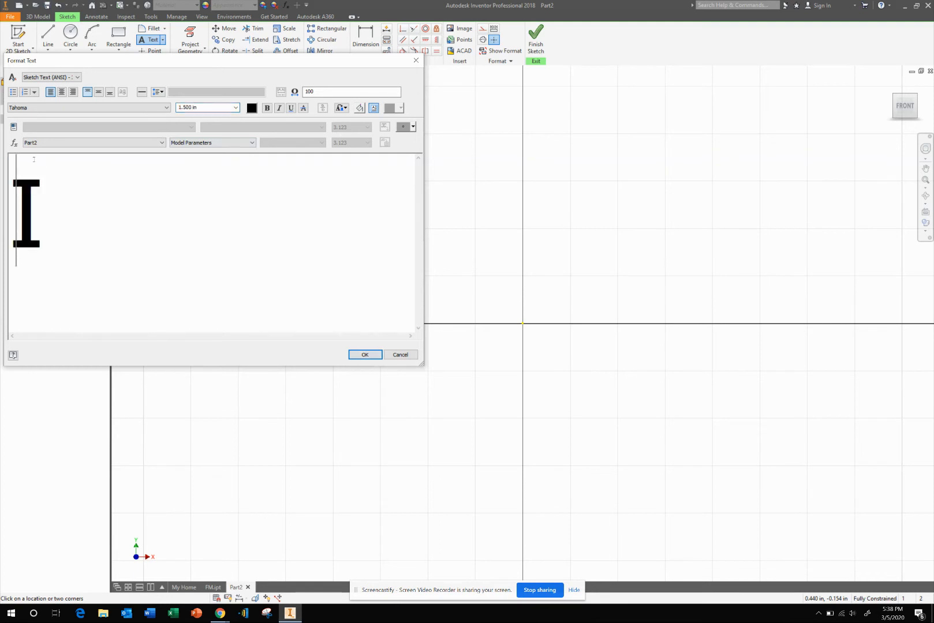
{"action": "left_click_drag", "start_coordinate": [48, 198], "coordinate": [12, 197]}
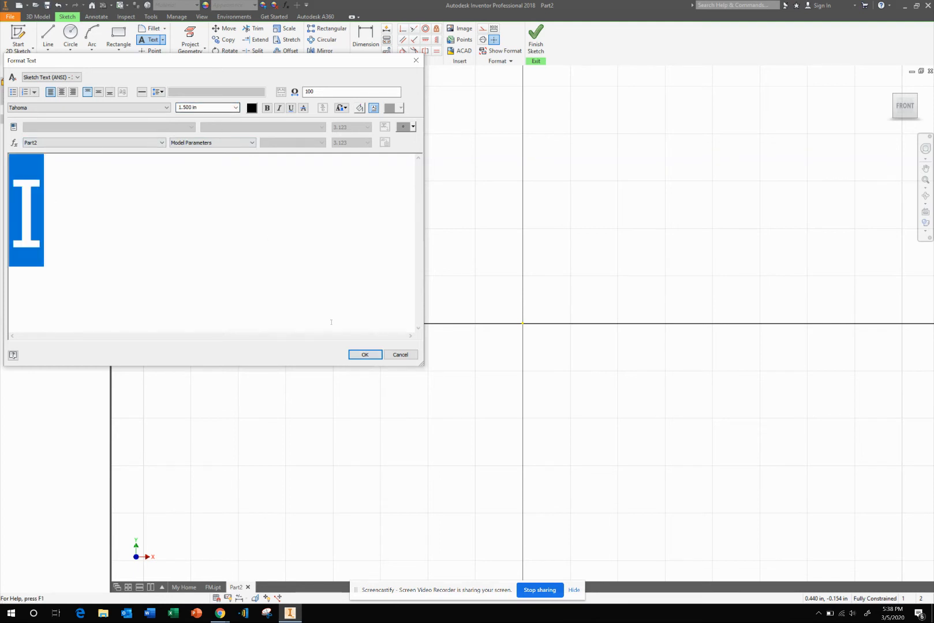
{"action": "left_click", "coordinate": [363, 354]}
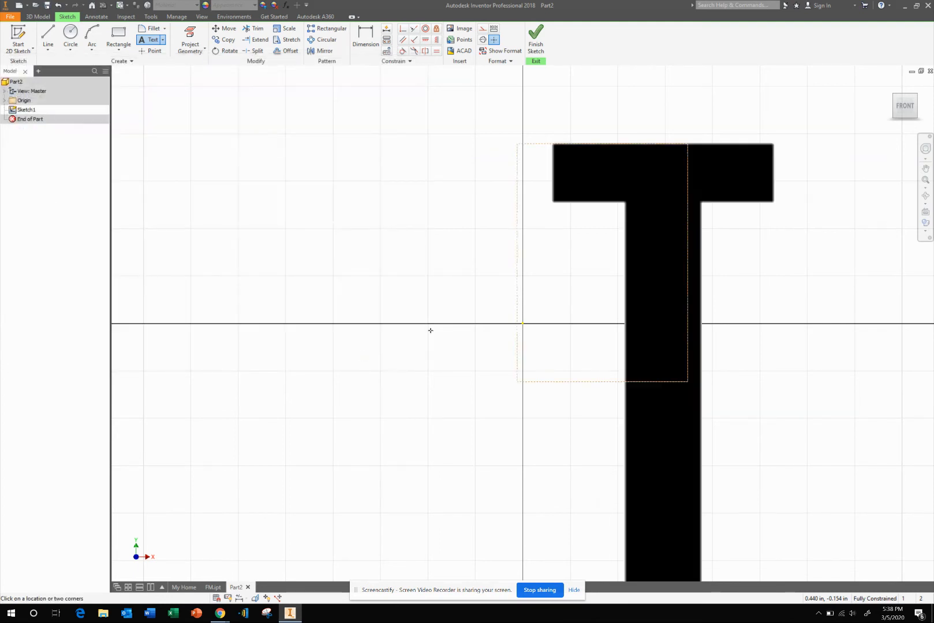
Step: Move the letter I so its base sits centred on the sketch origin, and finish the sketch
{"action": "scroll", "coordinate": [613, 333], "scroll_direction": "down", "scroll_amount": 2}
{"action": "scroll", "coordinate": [610, 338], "scroll_direction": "down", "scroll_amount": 5}
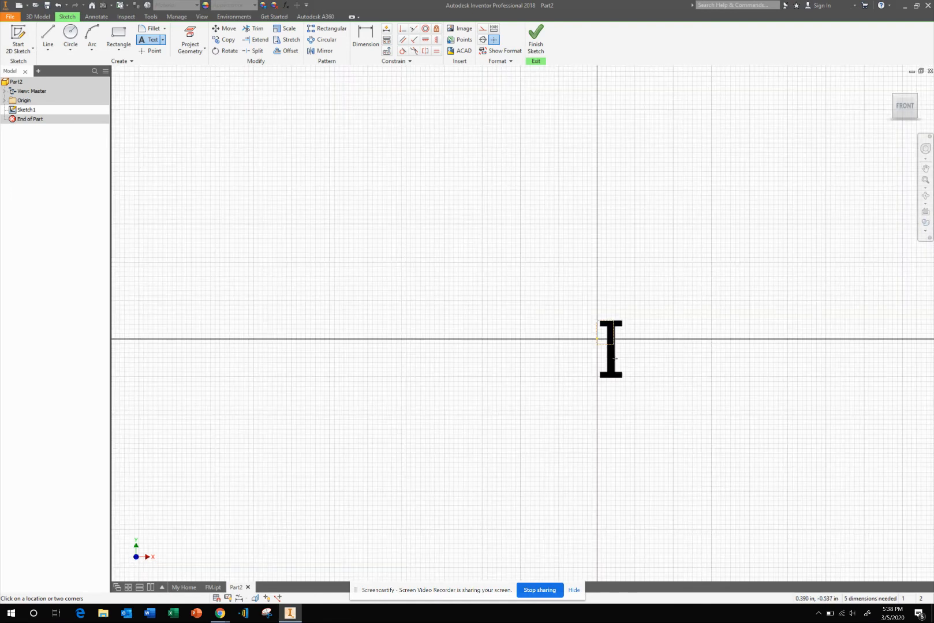
{"action": "key", "text": "Escape"}
{"action": "mouse_move", "coordinate": [615, 355]}
{"action": "left_mouse_down"}
{"action": "mouse_move", "coordinate": [602, 294]}
{"action": "mouse_move", "coordinate": [602, 316]}
{"action": "left_mouse_up"}
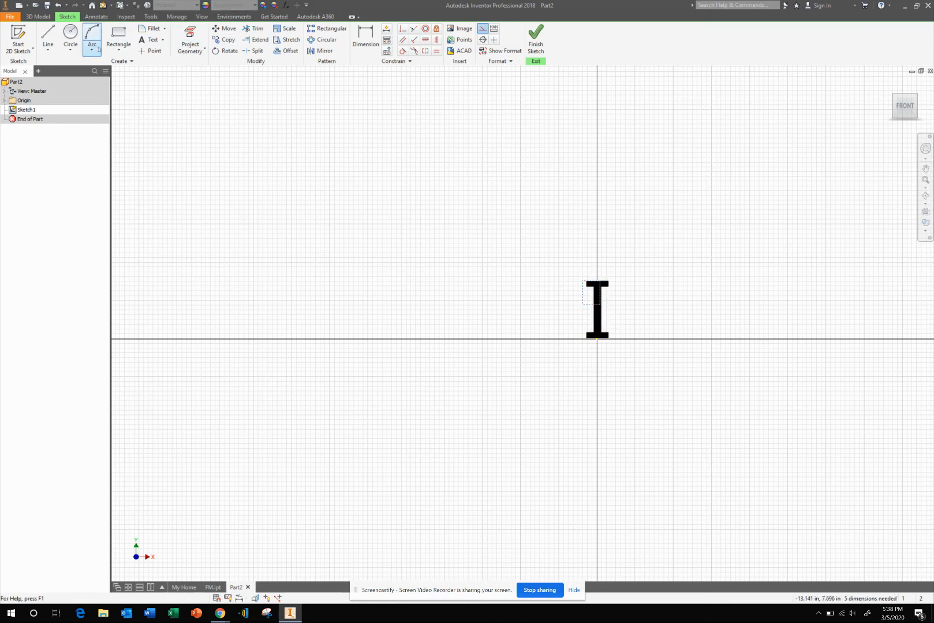
{"action": "left_click", "coordinate": [536, 41]}
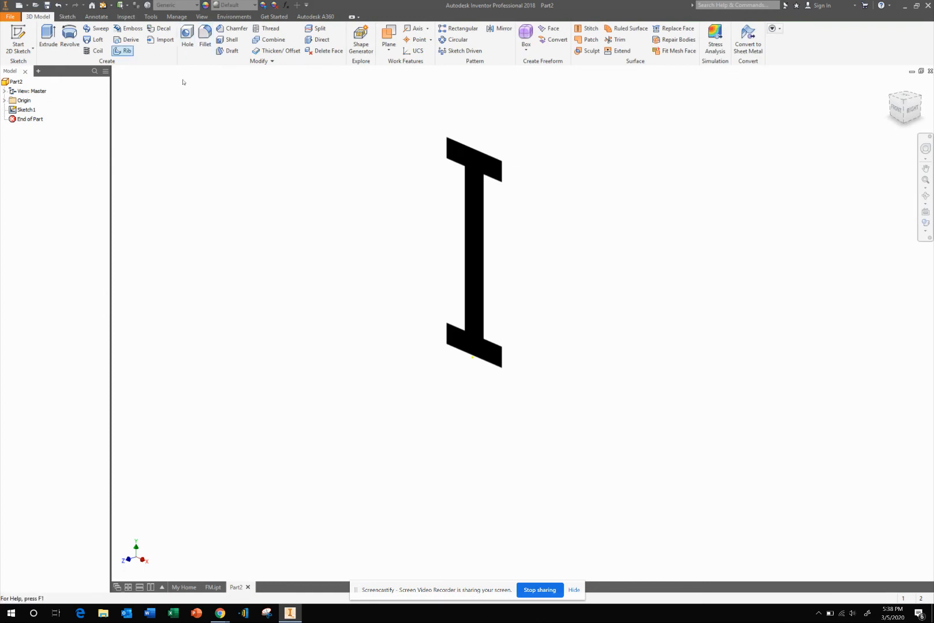
Step: Extrude the letter I profile a distance of 1.5 in into a solid
{"action": "left_click", "coordinate": [48, 38]}
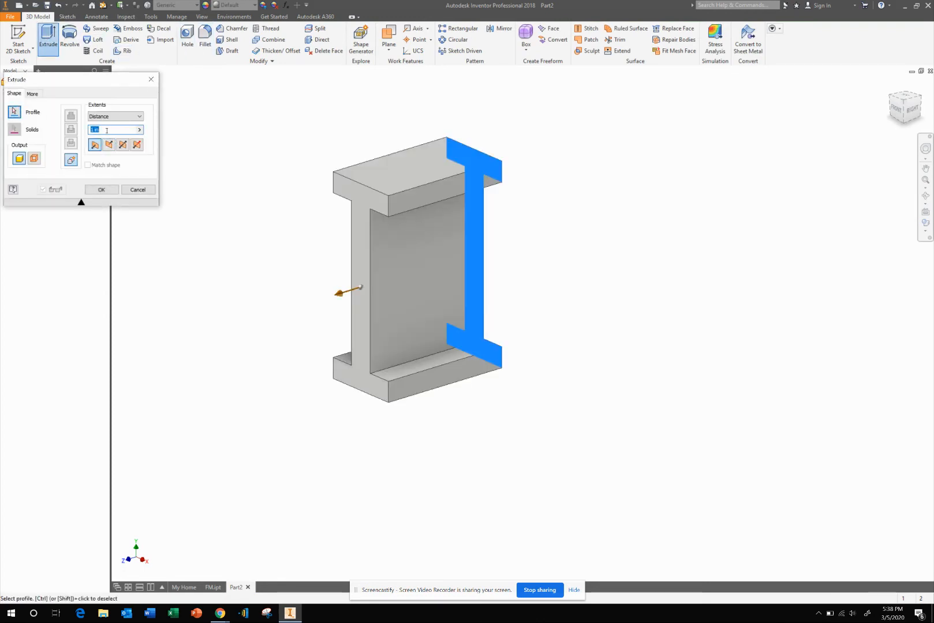
{"action": "type", "text": "1."}
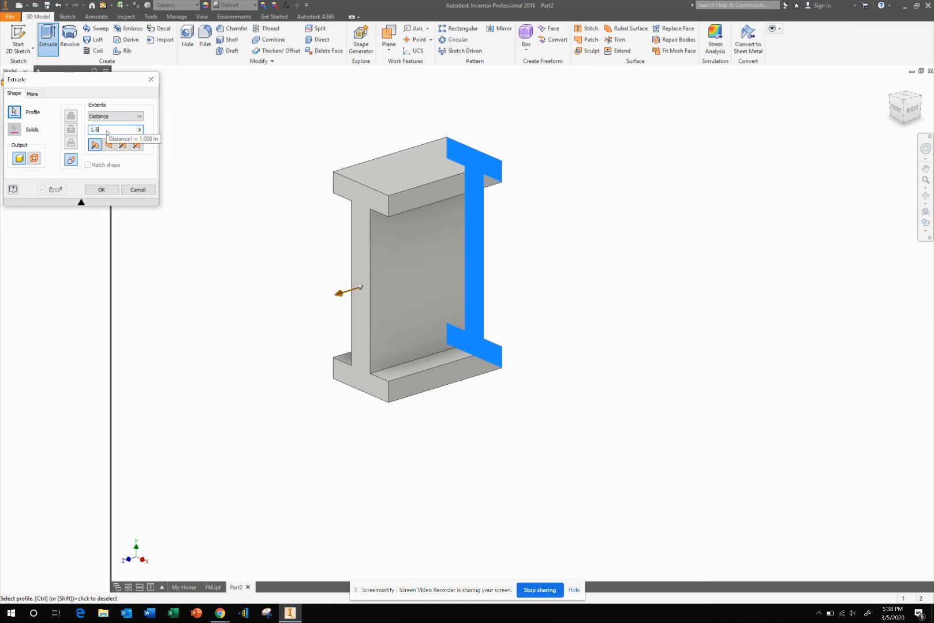
{"action": "type", "text": "5"}
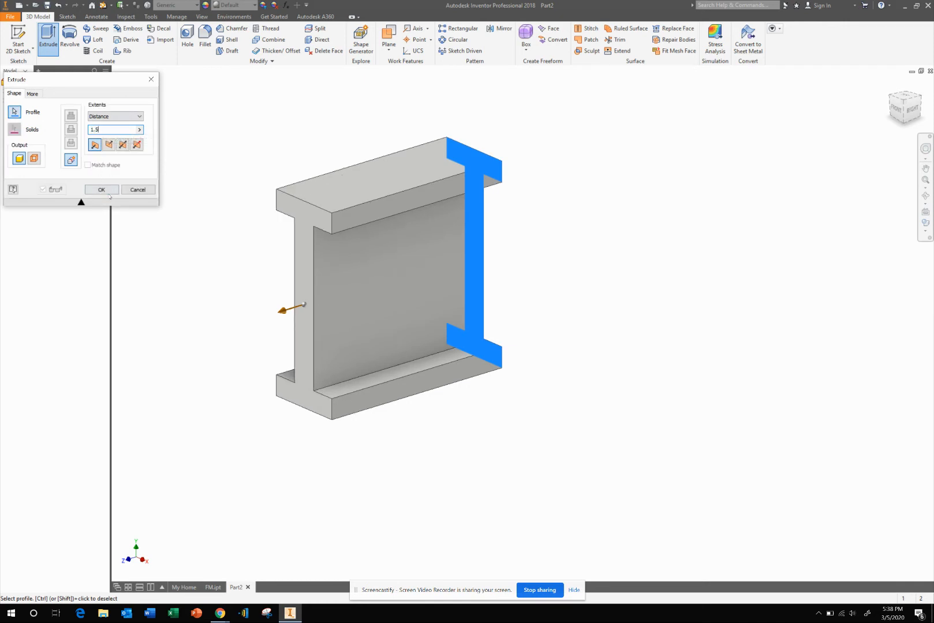
{"action": "left_click", "coordinate": [101, 190]}
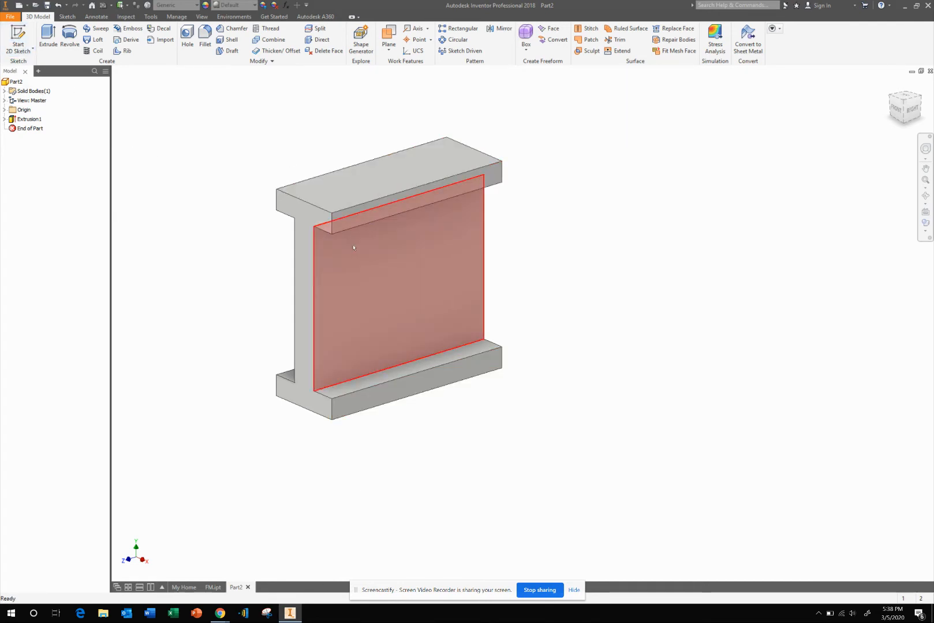
Step: Start a 2D sketch on the left side face of the I's upper bar
{"action": "mouse_move", "coordinate": [369, 263]}
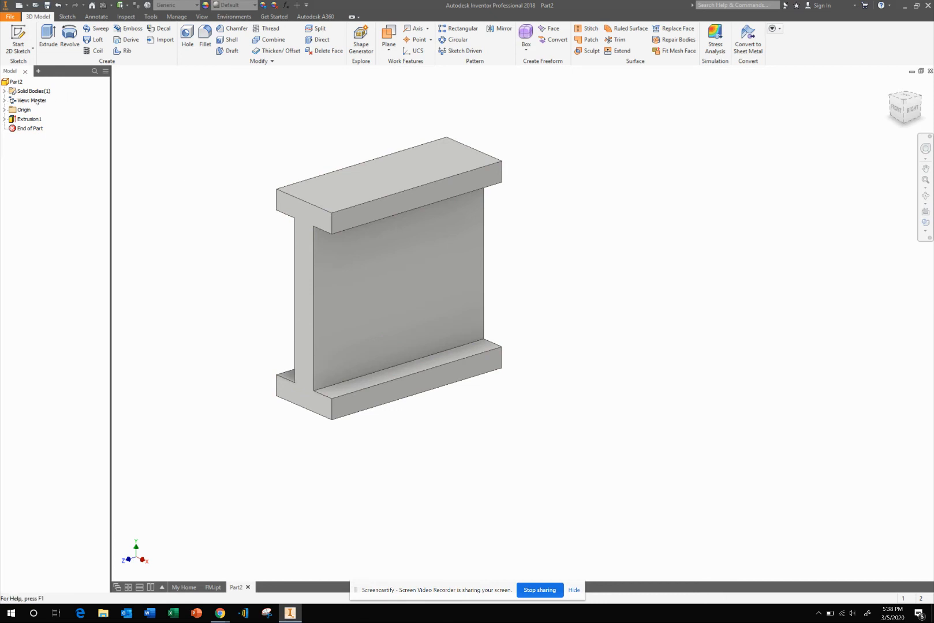
{"action": "left_click", "coordinate": [4, 109]}
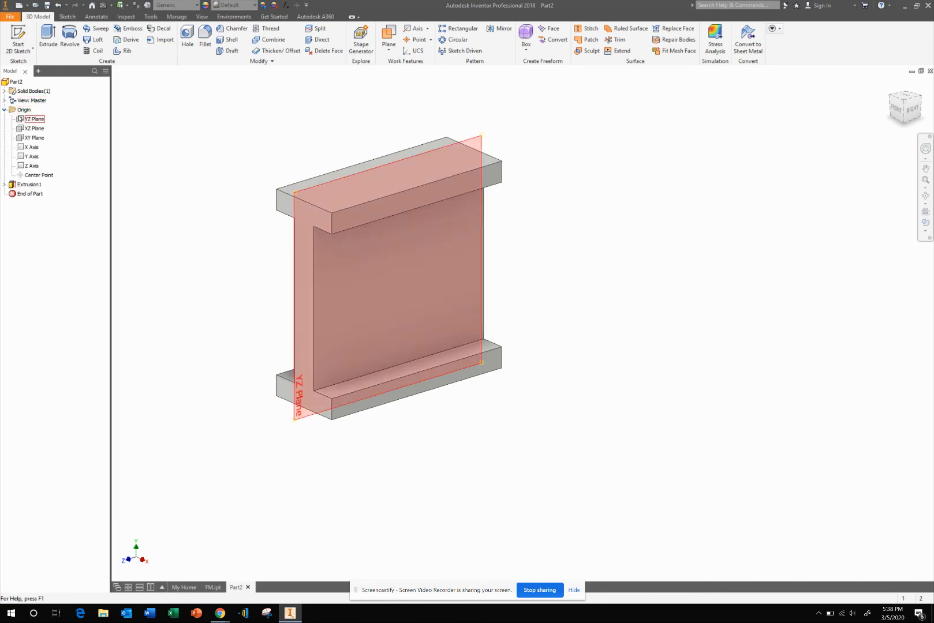
{"action": "left_click", "coordinate": [33, 119]}
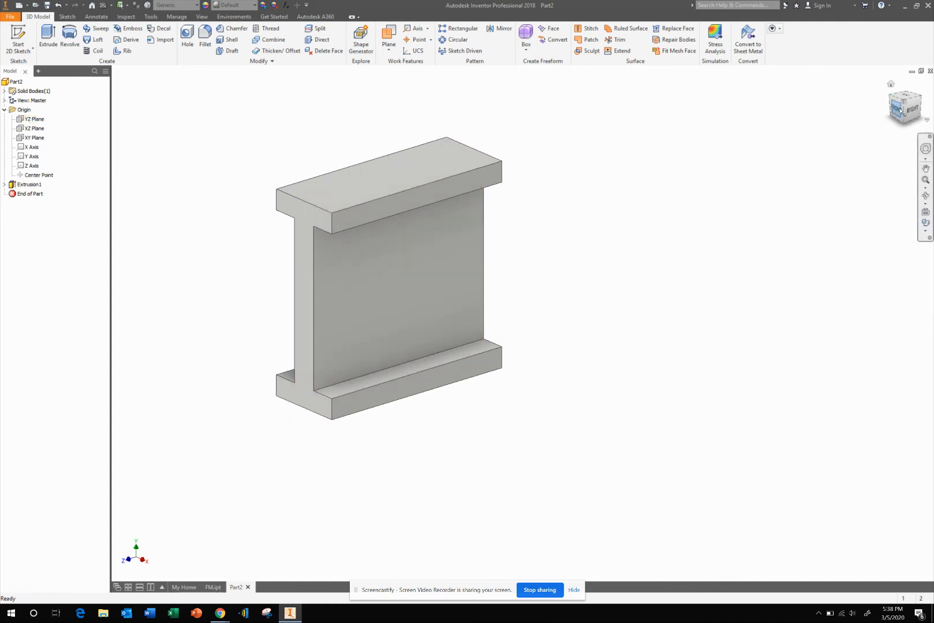
{"action": "left_click", "coordinate": [890, 100]}
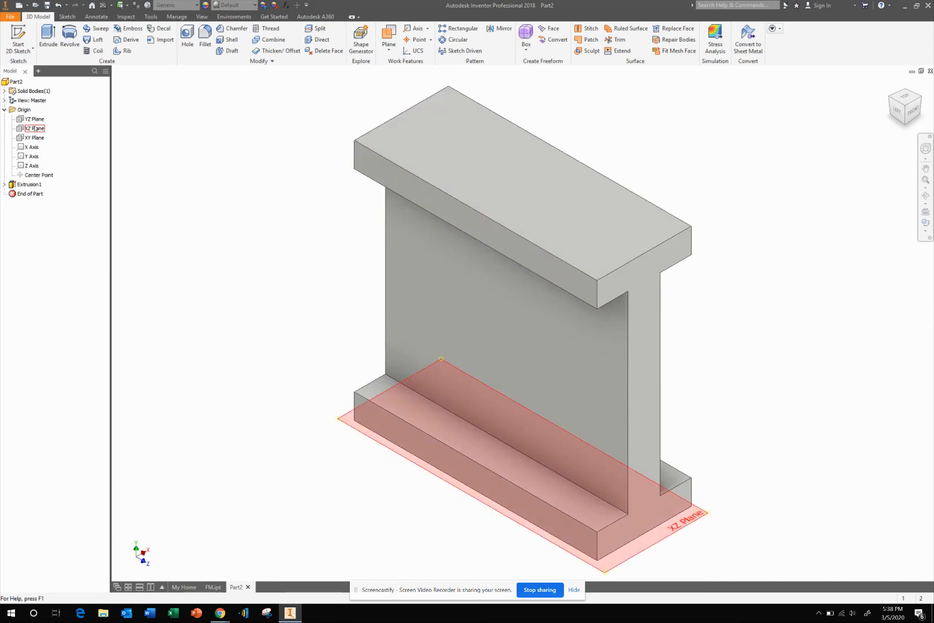
{"action": "left_click", "coordinate": [18, 39]}
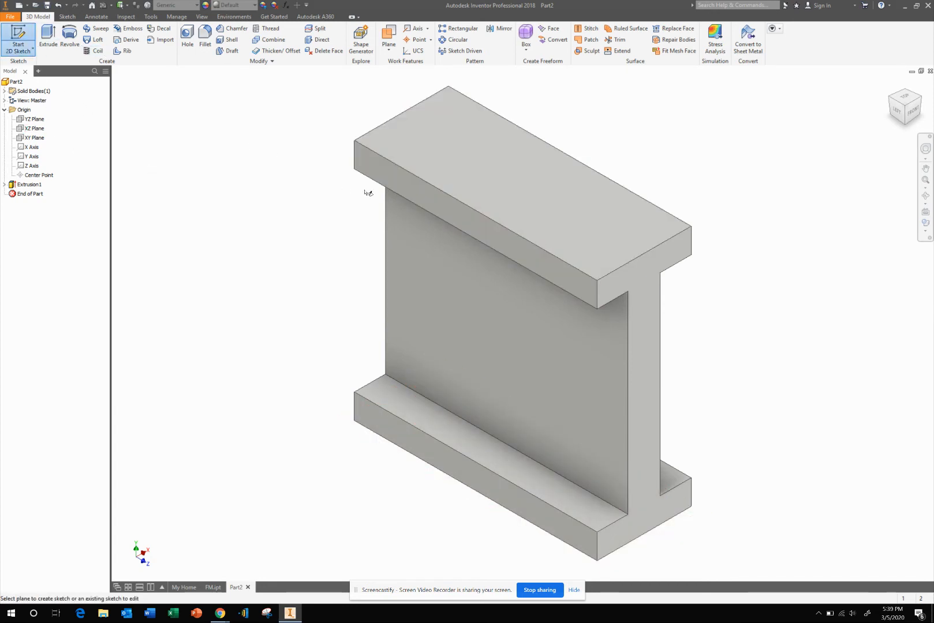
{"action": "left_click", "coordinate": [412, 185]}
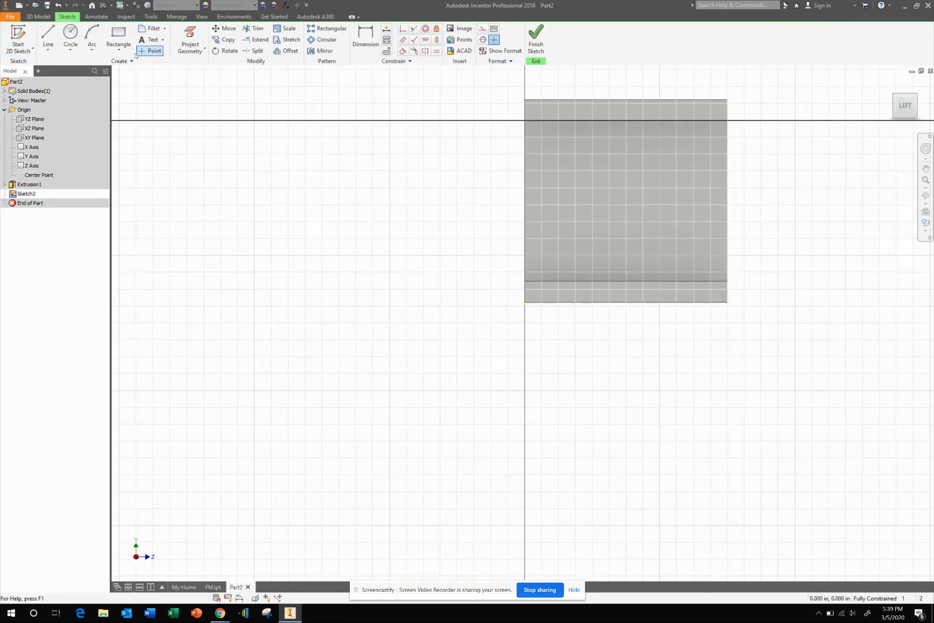
Step: Add the letter M as 1.5 in high Tahoma sketch text, align it with the I's upper and lower edges, and finish the sketch
{"action": "left_click", "coordinate": [151, 41]}
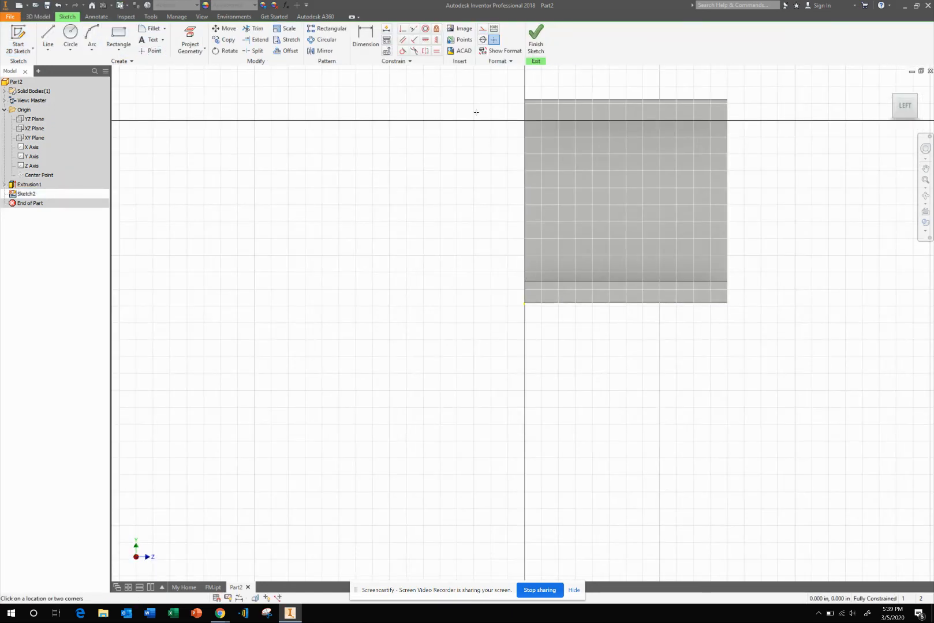
{"action": "left_click", "coordinate": [653, 264]}
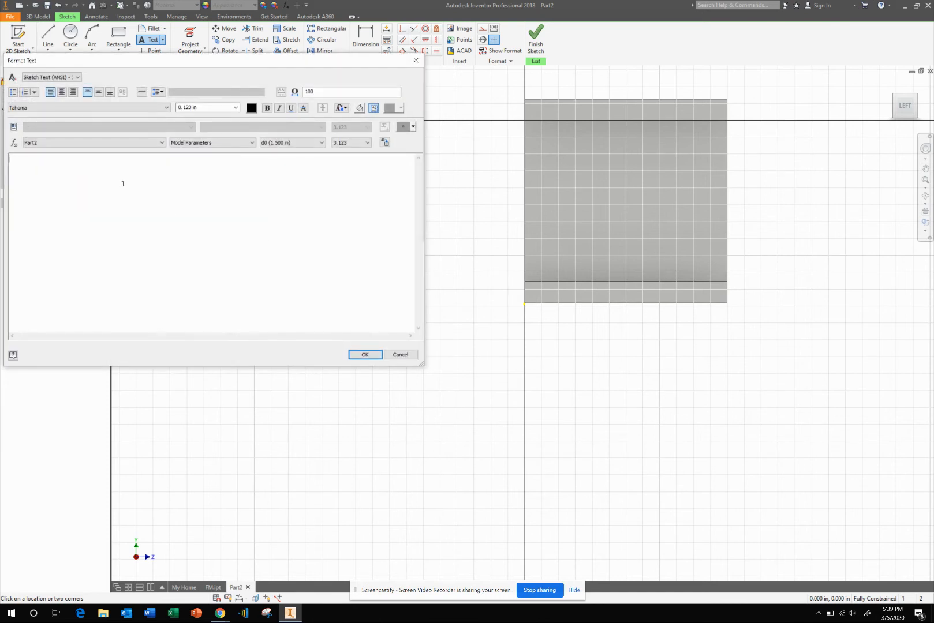
{"action": "type", "text": "M"}
{"action": "left_click_drag", "start_coordinate": [49, 165], "coordinate": [2, 157]}
{"action": "left_click", "coordinate": [230, 108]}
{"action": "type", "text": "1.5"}
{"action": "left_click", "coordinate": [365, 355]}
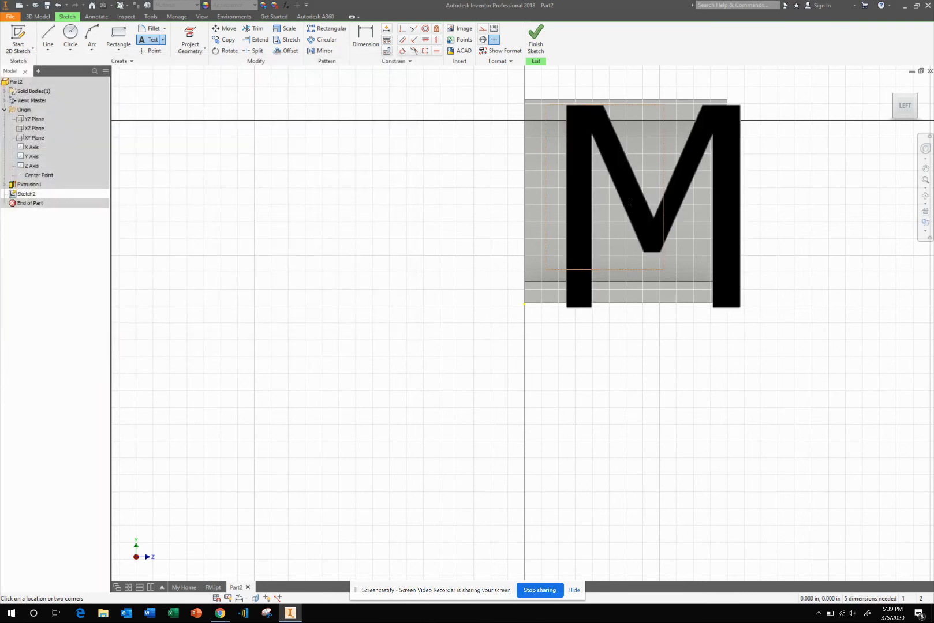
{"action": "left_click_drag", "start_coordinate": [622, 185], "coordinate": [594, 181]}
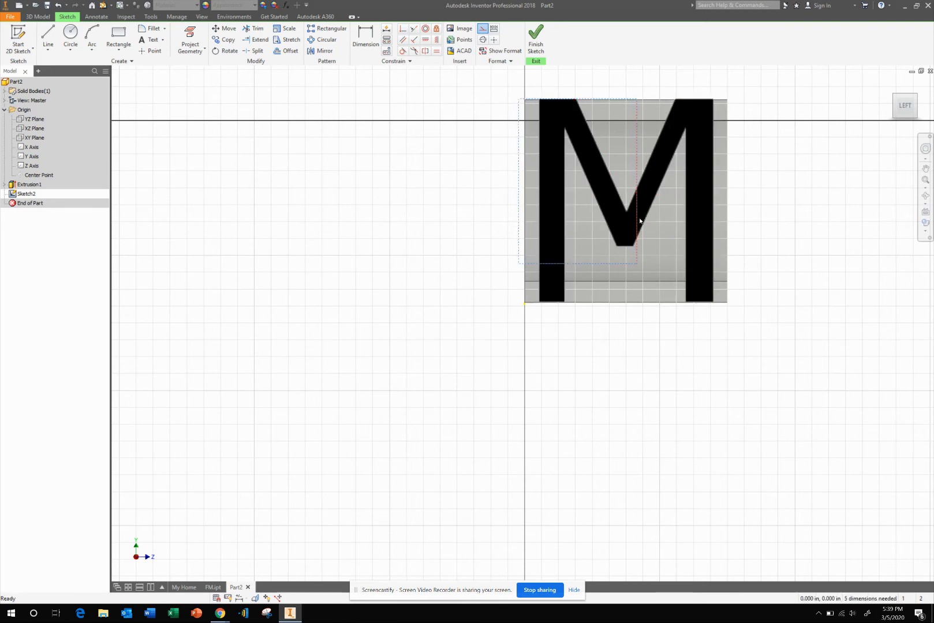
{"action": "left_click", "coordinate": [535, 38]}
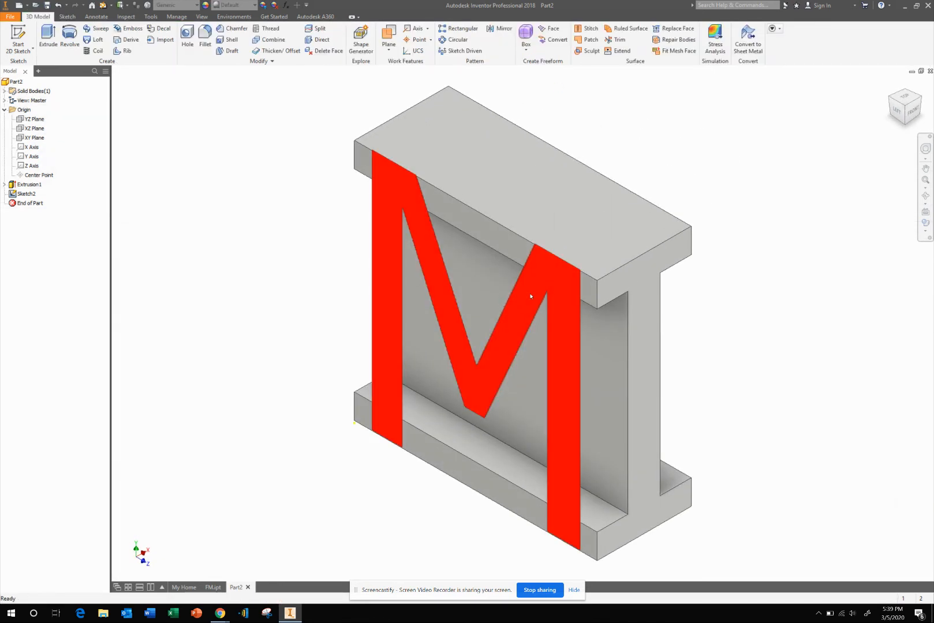
Step: Extrude the letter M 1.5 in through the I in the reverse direction, using the Intersect operation
{"action": "left_click", "coordinate": [531, 296]}
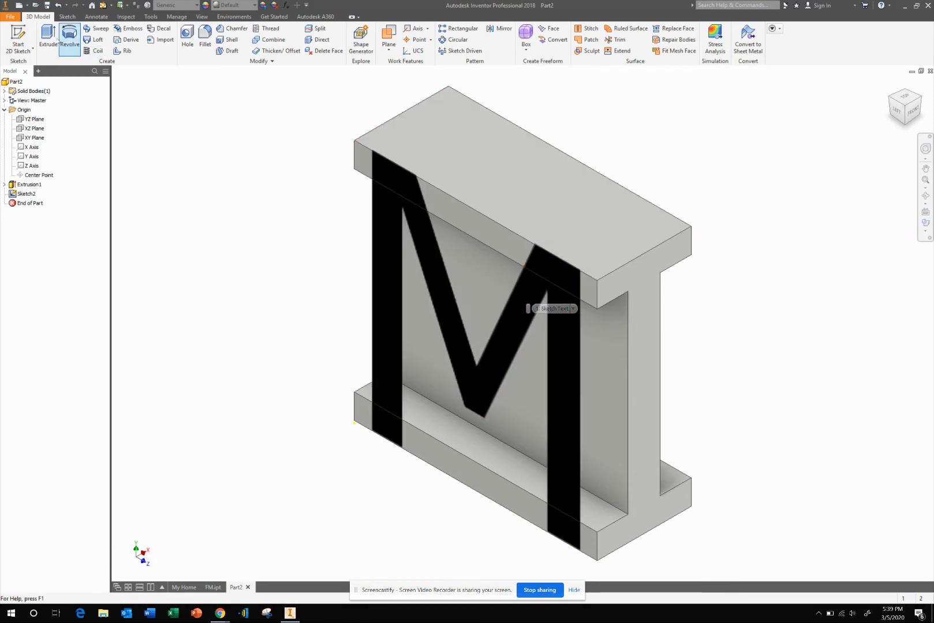
{"action": "left_click", "coordinate": [50, 37]}
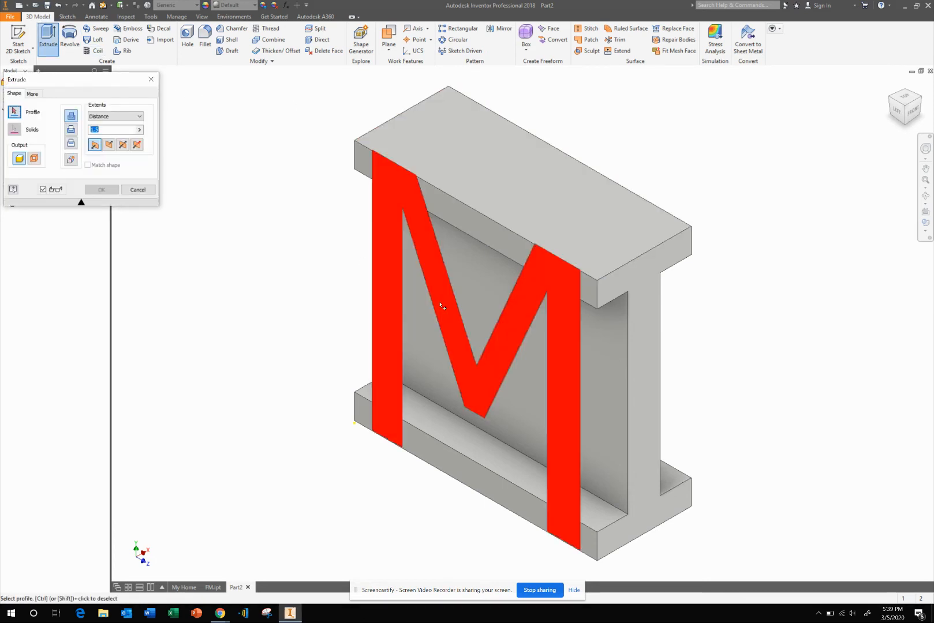
{"action": "left_click", "coordinate": [108, 144]}
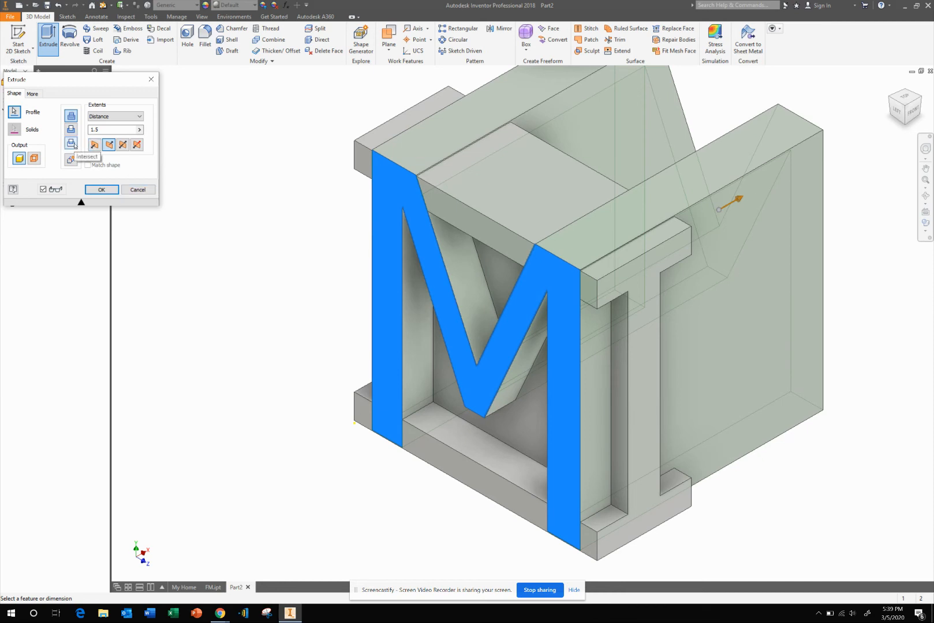
{"action": "left_click", "coordinate": [74, 145]}
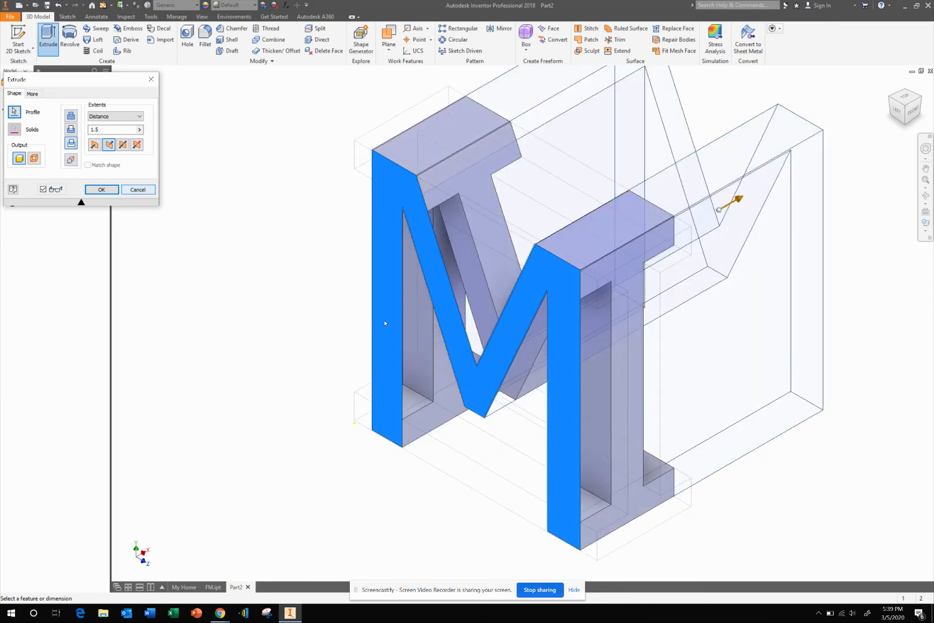
{"action": "left_click", "coordinate": [253, 303]}
{"action": "left_click", "coordinate": [105, 191]}
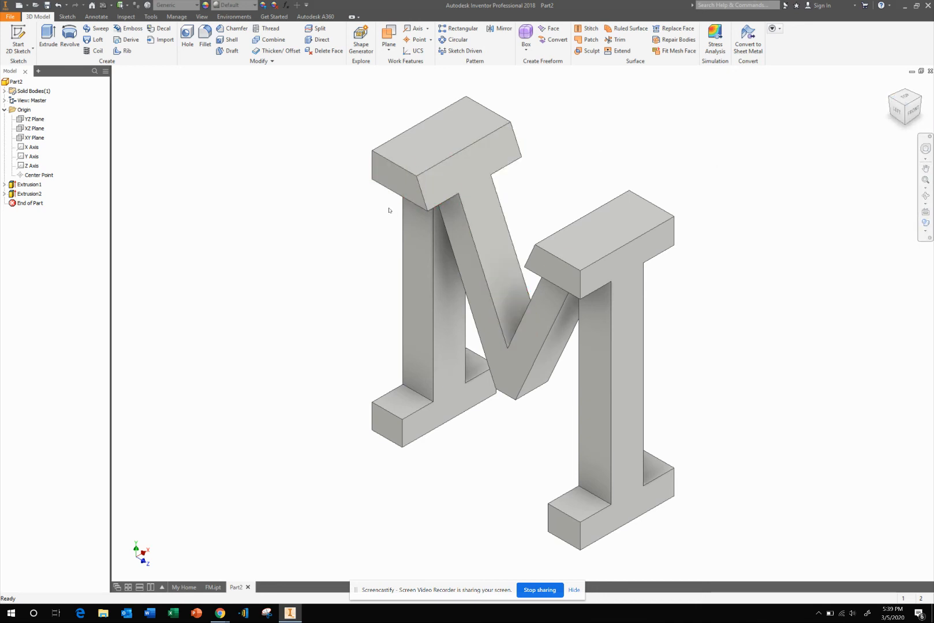
Step: Check the combined letters from the front and right sides, and measure the I's overall height and the M's overall width
{"action": "left_click", "coordinate": [922, 98]}
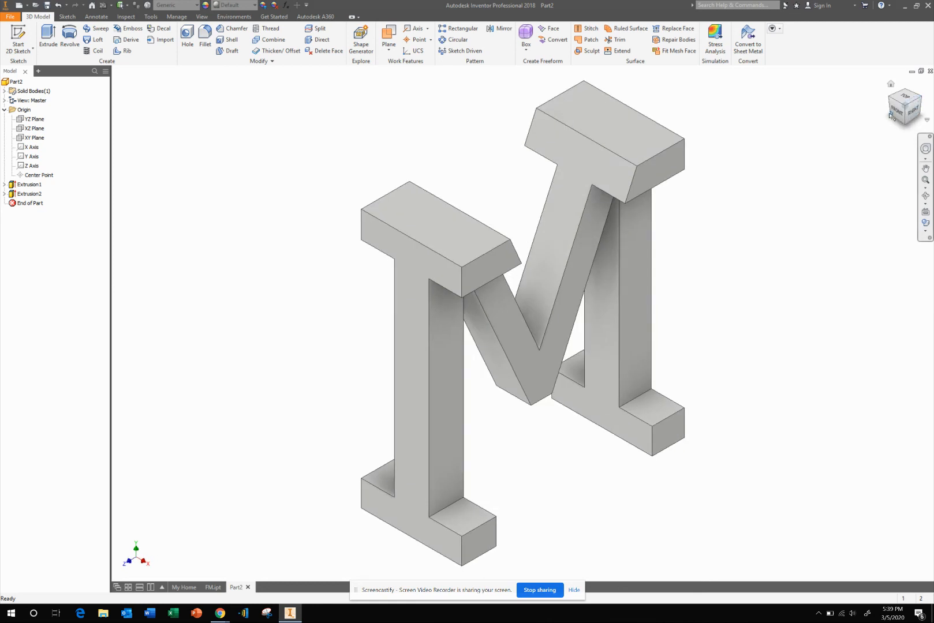
{"action": "left_click", "coordinate": [904, 115]}
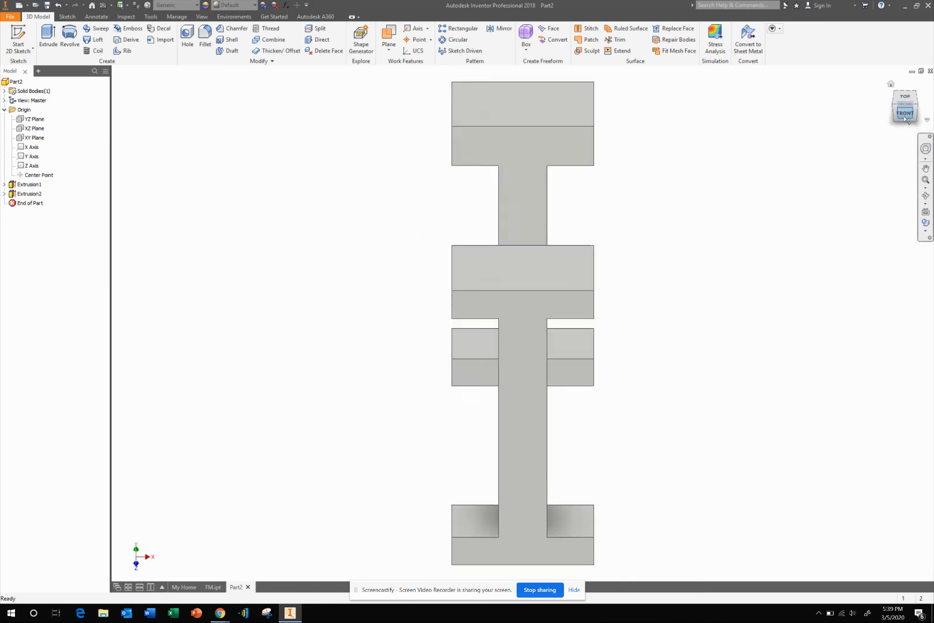
{"action": "left_click", "coordinate": [922, 108]}
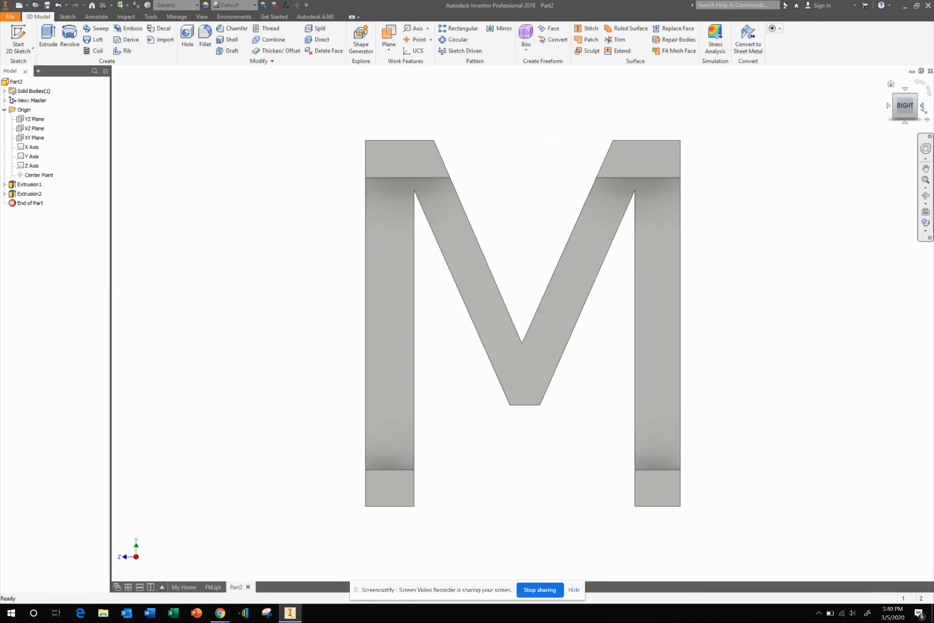
{"action": "left_click", "coordinate": [890, 83]}
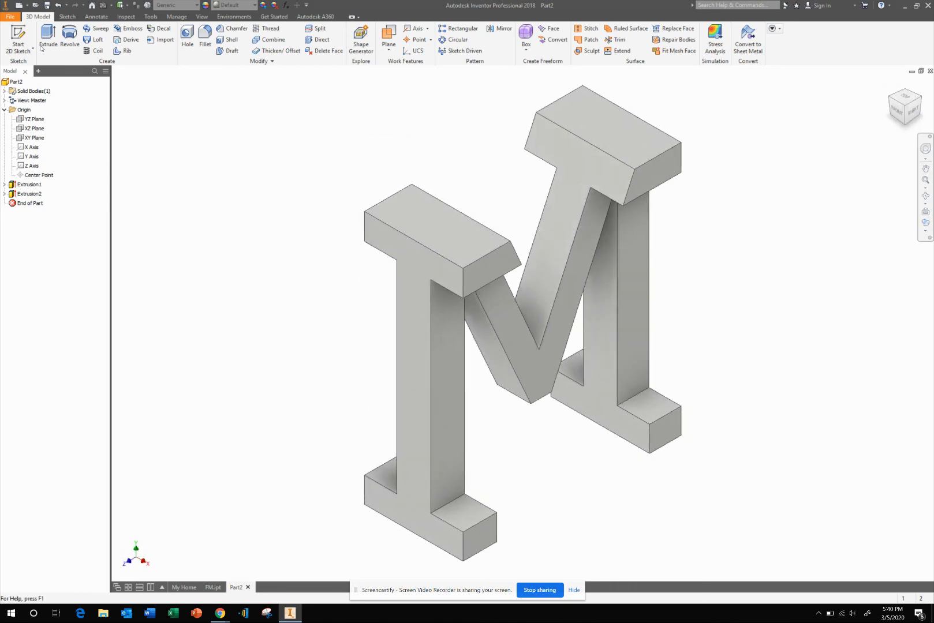
{"action": "left_click", "coordinate": [126, 16]}
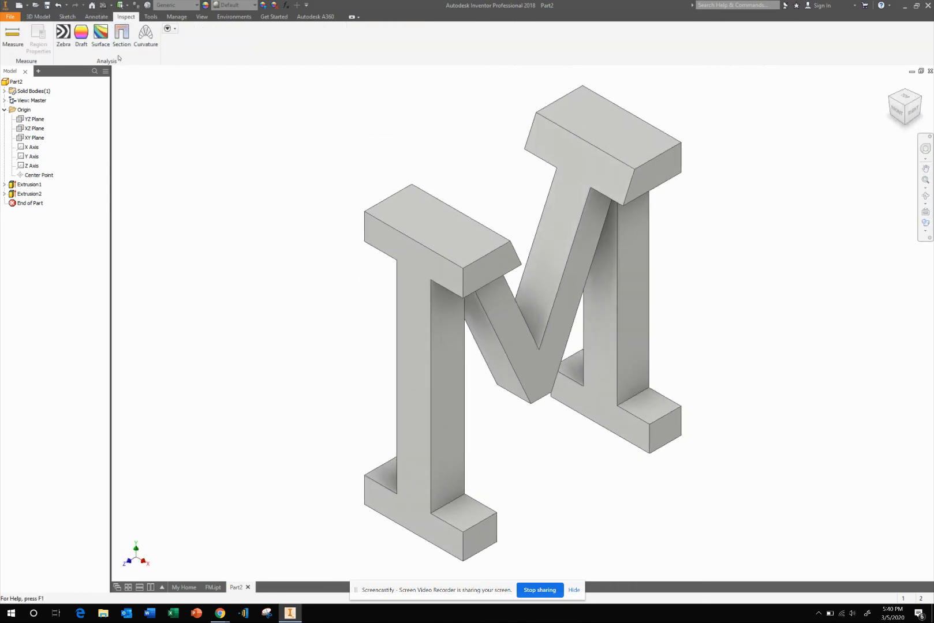
{"action": "left_click", "coordinate": [13, 35]}
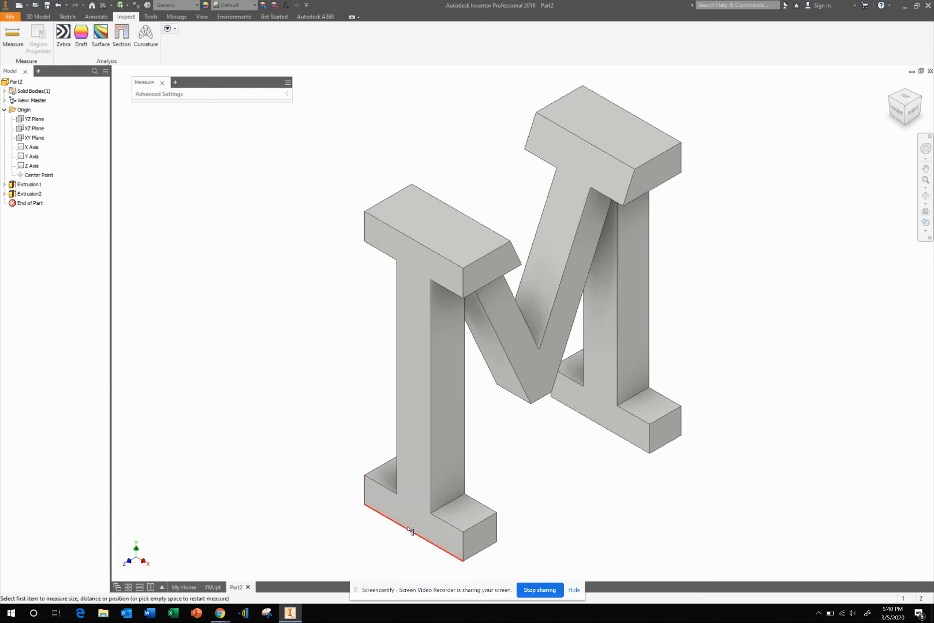
{"action": "left_click", "coordinate": [410, 532]}
{"action": "left_click", "coordinate": [417, 247]}
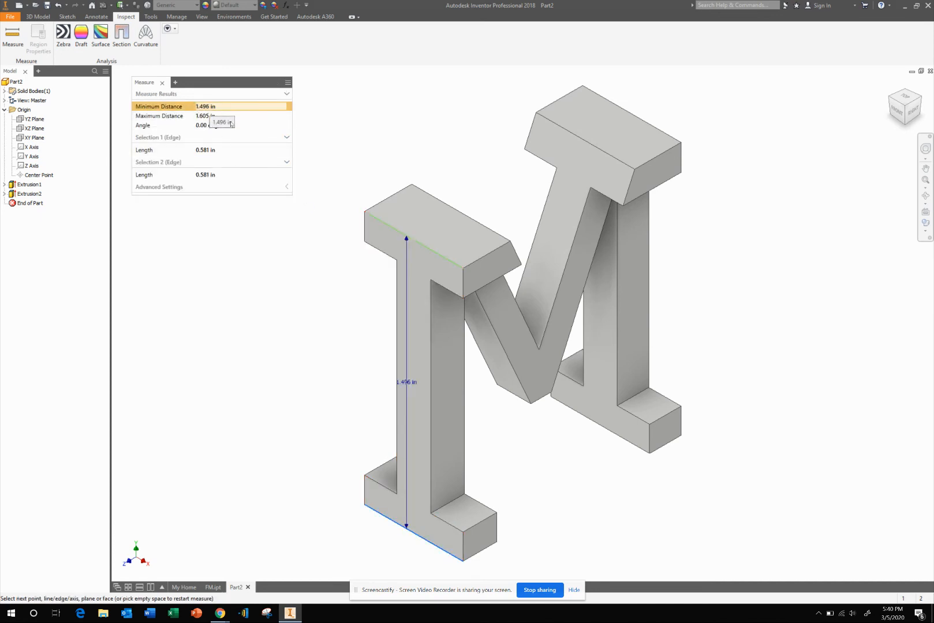
{"action": "left_click", "coordinate": [462, 283]}
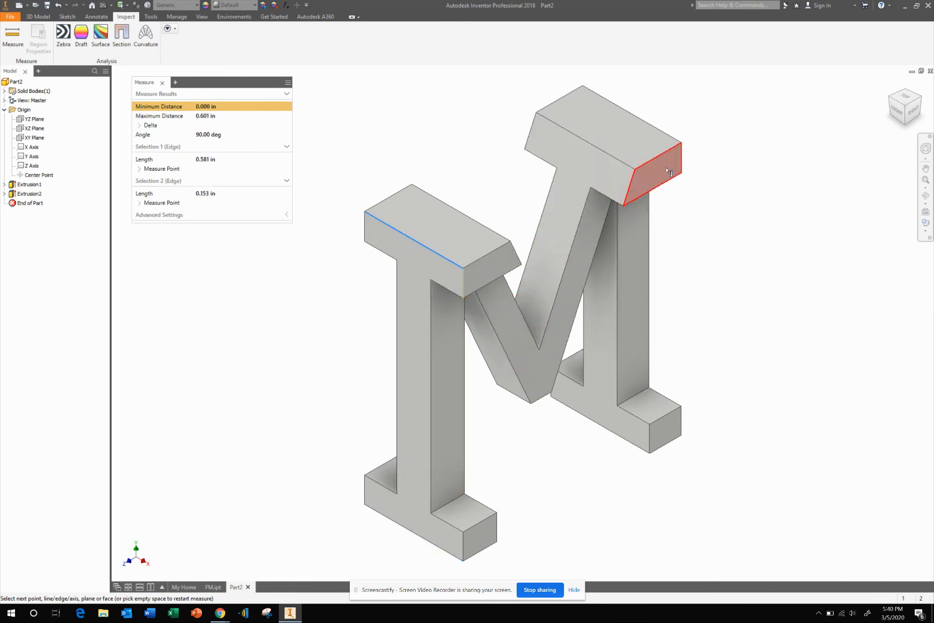
{"action": "left_click", "coordinate": [681, 158]}
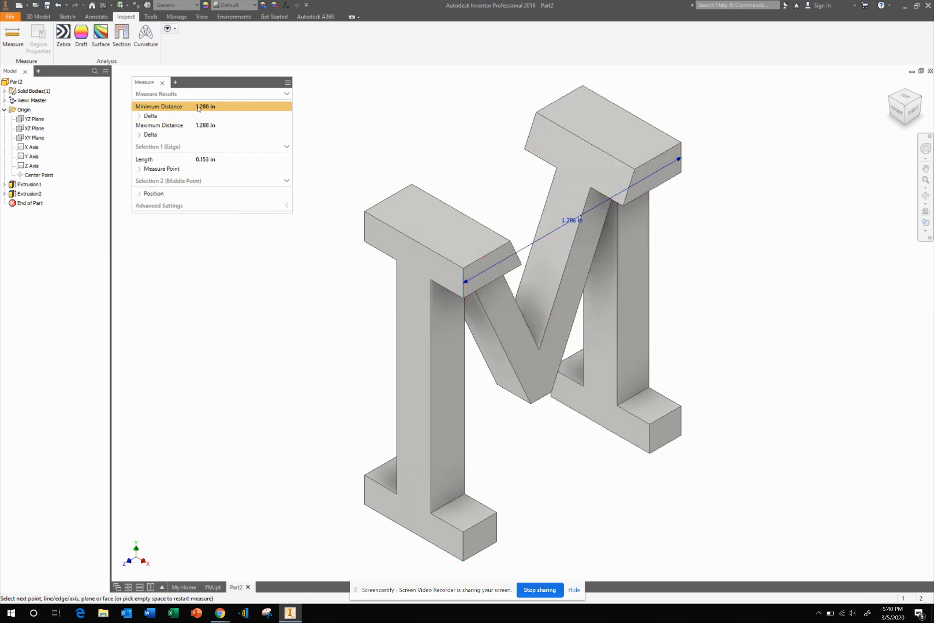
{"action": "left_click", "coordinate": [162, 83]}
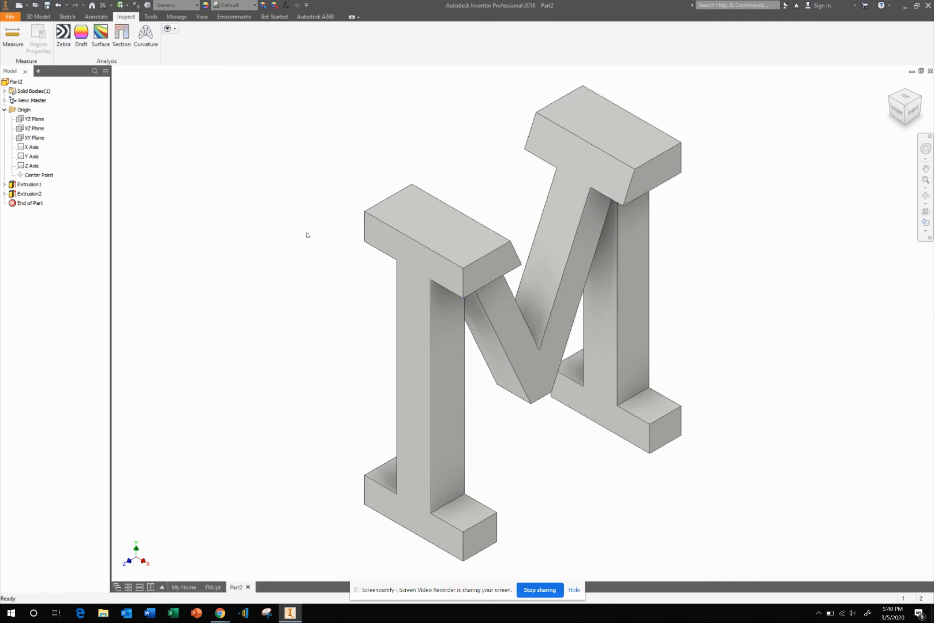
Step: Export the combined I/M part to CAD format as an STL file named IM_Two Way Letter
{"action": "scroll", "coordinate": [306, 235], "scroll_direction": "down", "scroll_amount": 3}
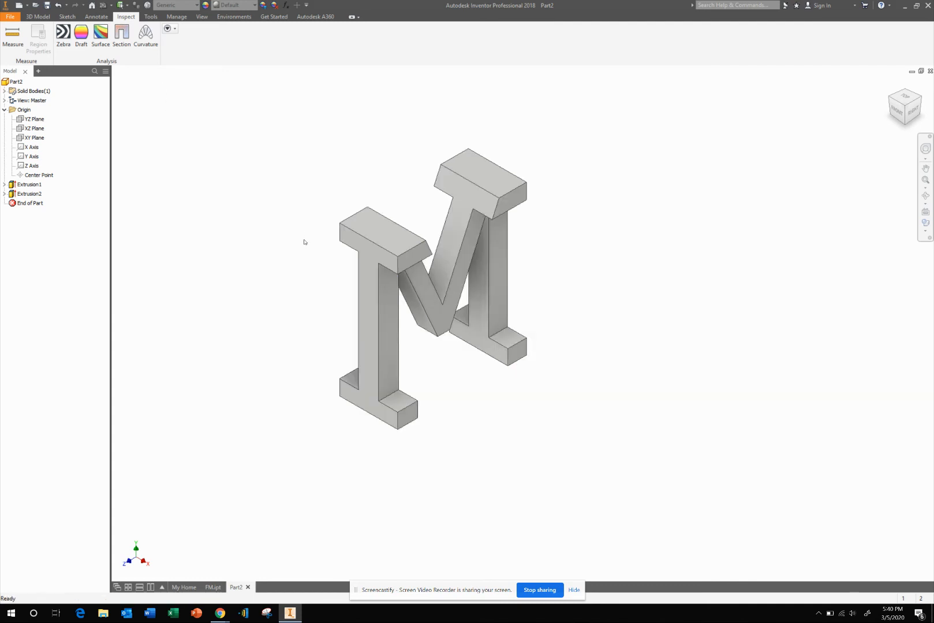
{"action": "left_click", "coordinate": [11, 16]}
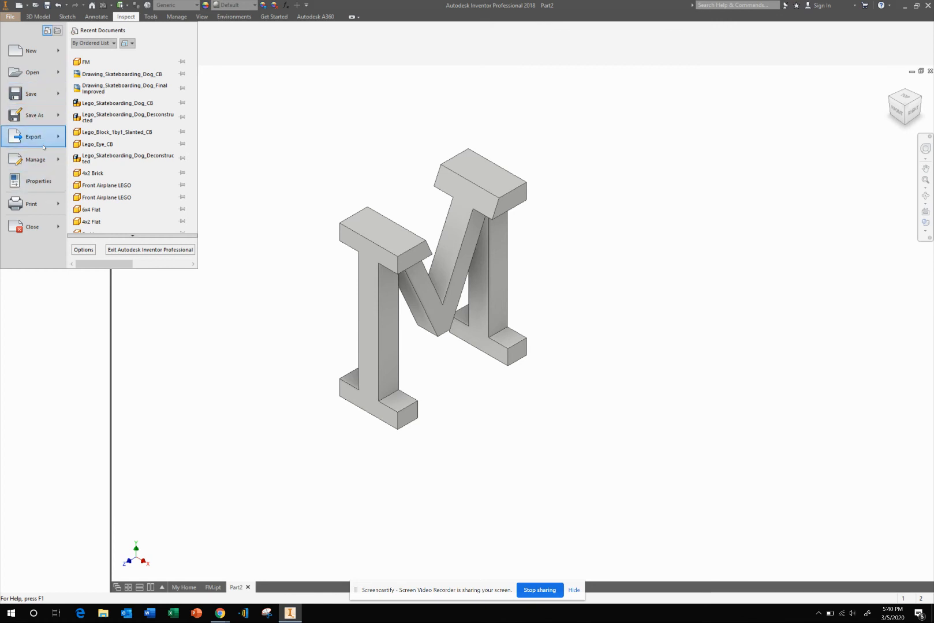
{"action": "mouse_move", "coordinate": [41, 144]}
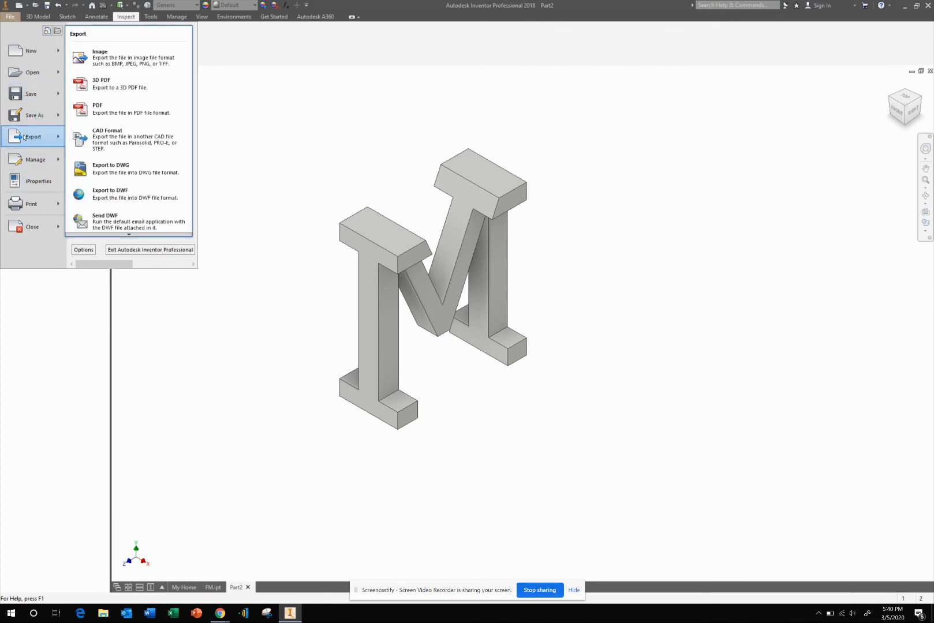
{"action": "left_click", "coordinate": [99, 139]}
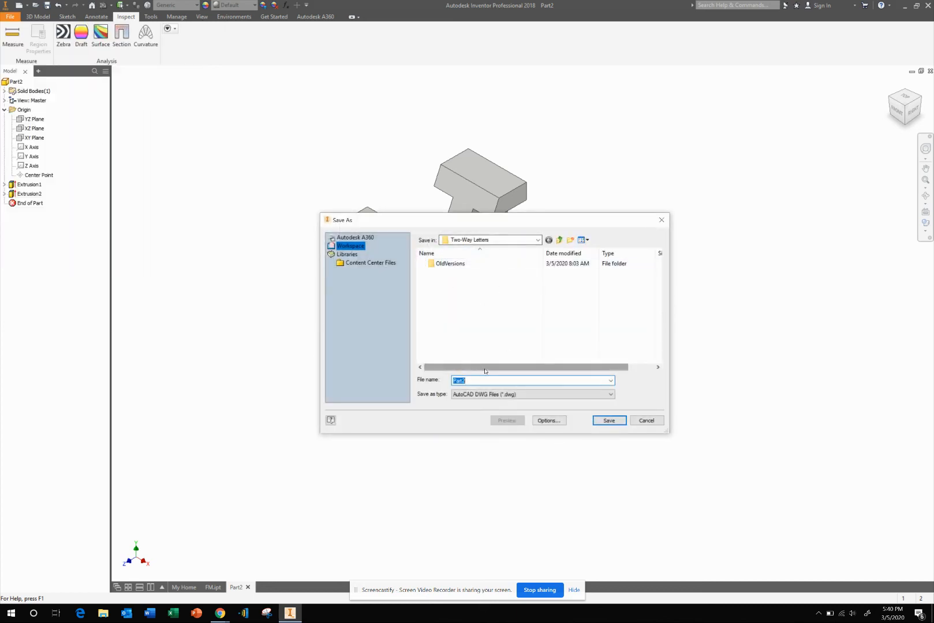
{"action": "type", "text": "IM_Two Way Letter"}
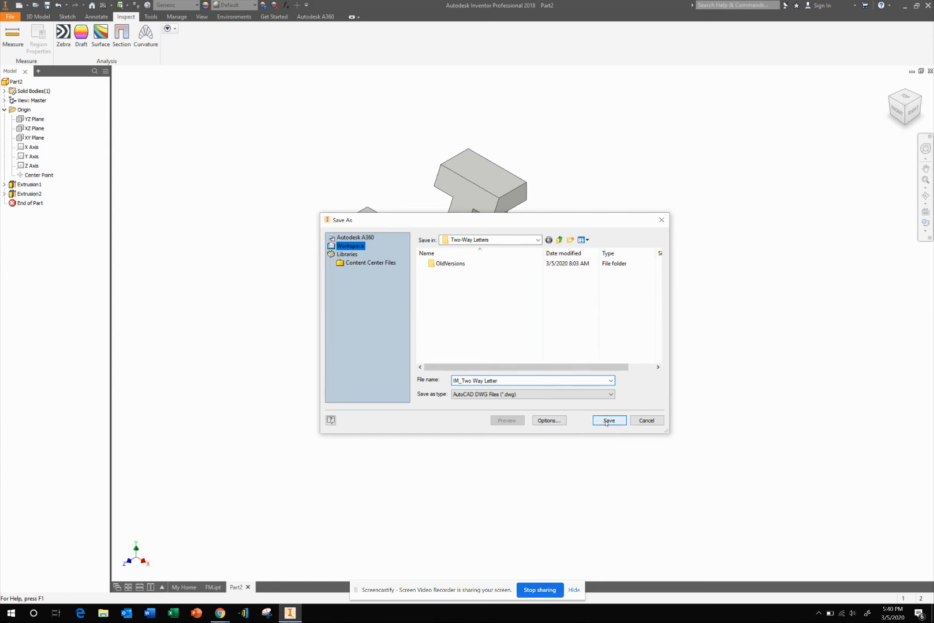
{"action": "left_click", "coordinate": [541, 396]}
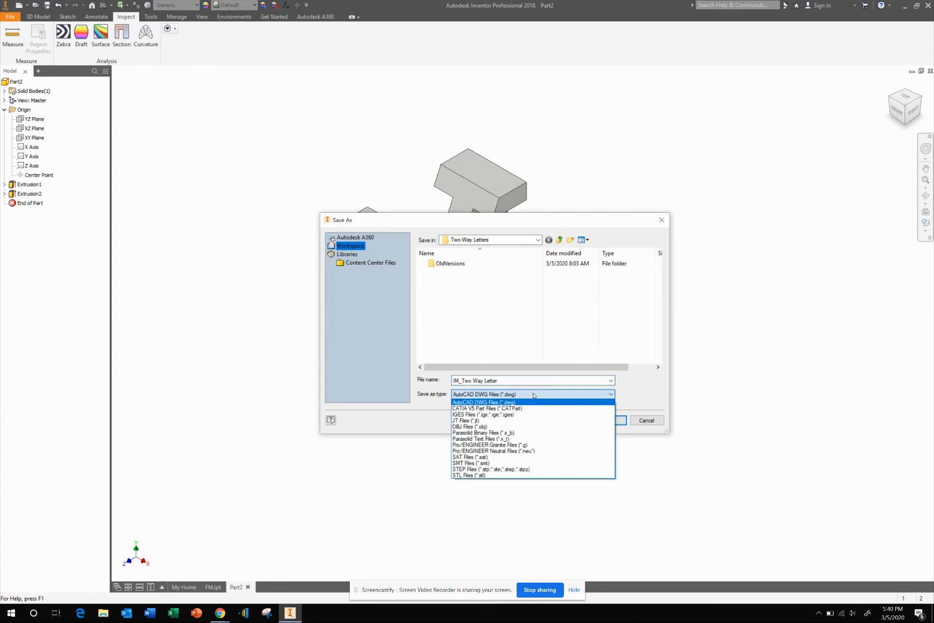
{"action": "left_click", "coordinate": [465, 475]}
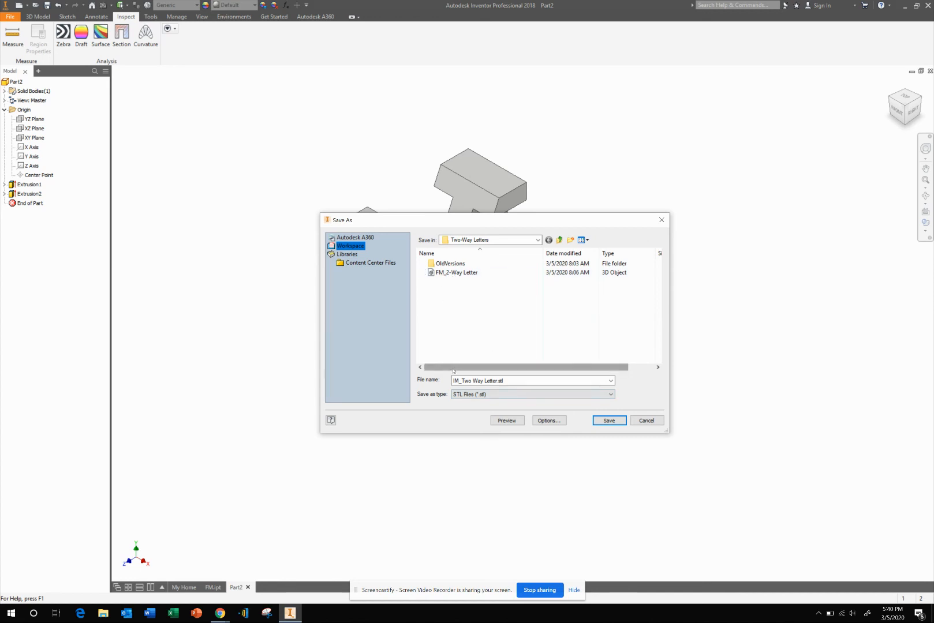
{"action": "left_click", "coordinate": [614, 422]}
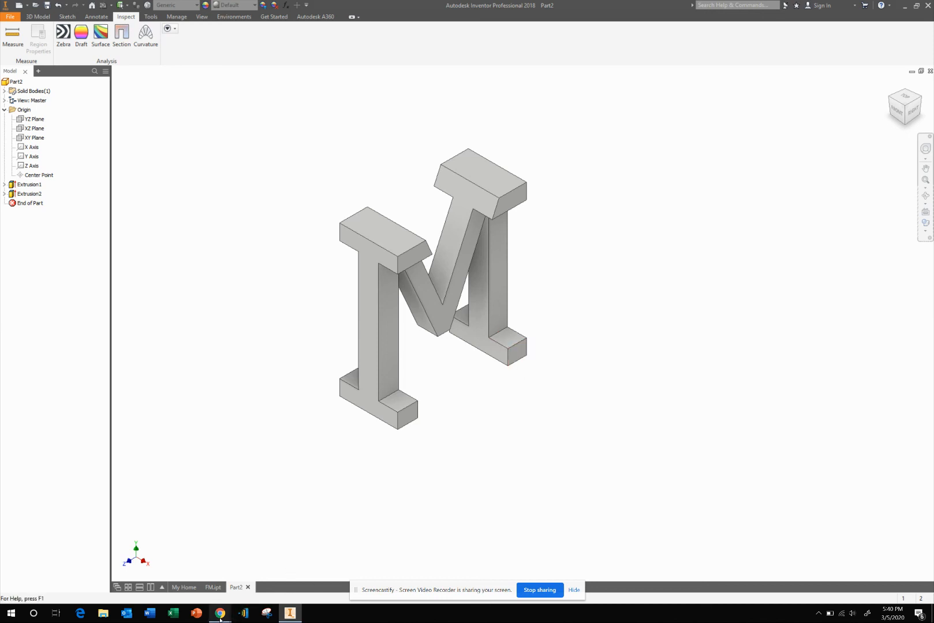
Step: Check the I ♥ U / MOM reference photo in Chrome, return to Inventor, and create a new part from the Standard.ipt template
{"action": "mouse_move", "coordinate": [220, 613]}
{"action": "left_click", "coordinate": [202, 572]}
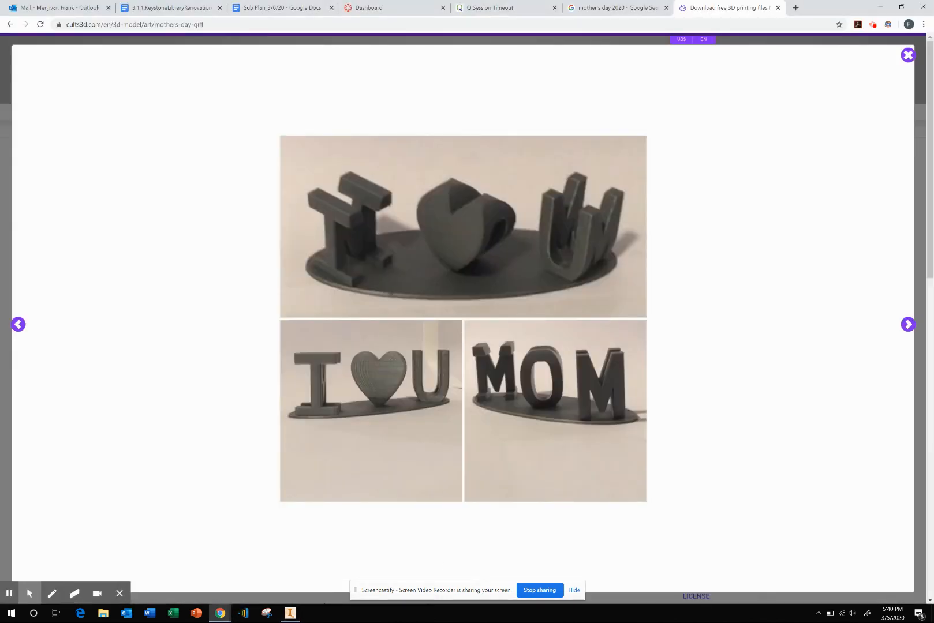
{"action": "left_click", "coordinate": [290, 613]}
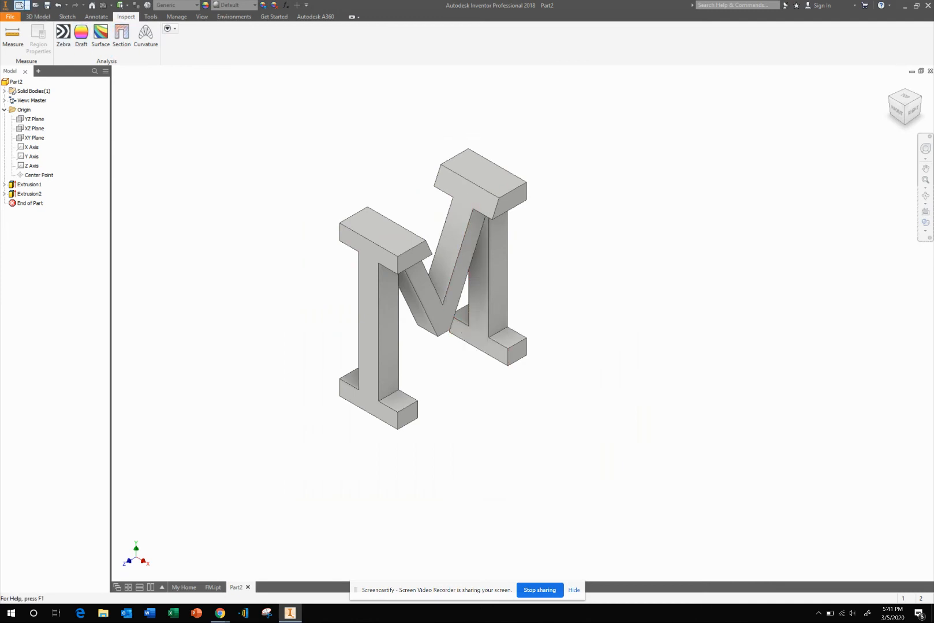
{"action": "left_click", "coordinate": [21, 5]}
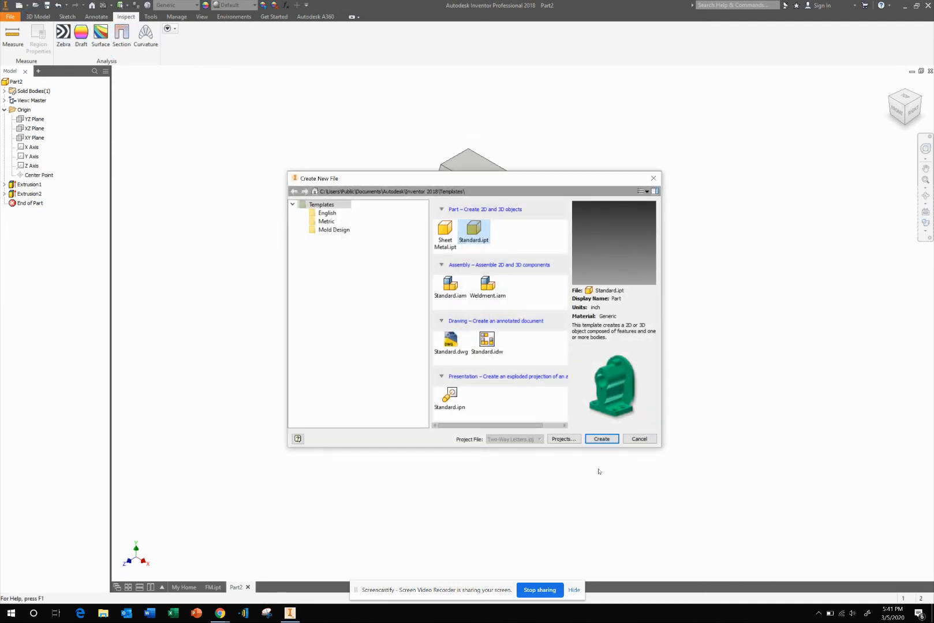
{"action": "left_click", "coordinate": [601, 439]}
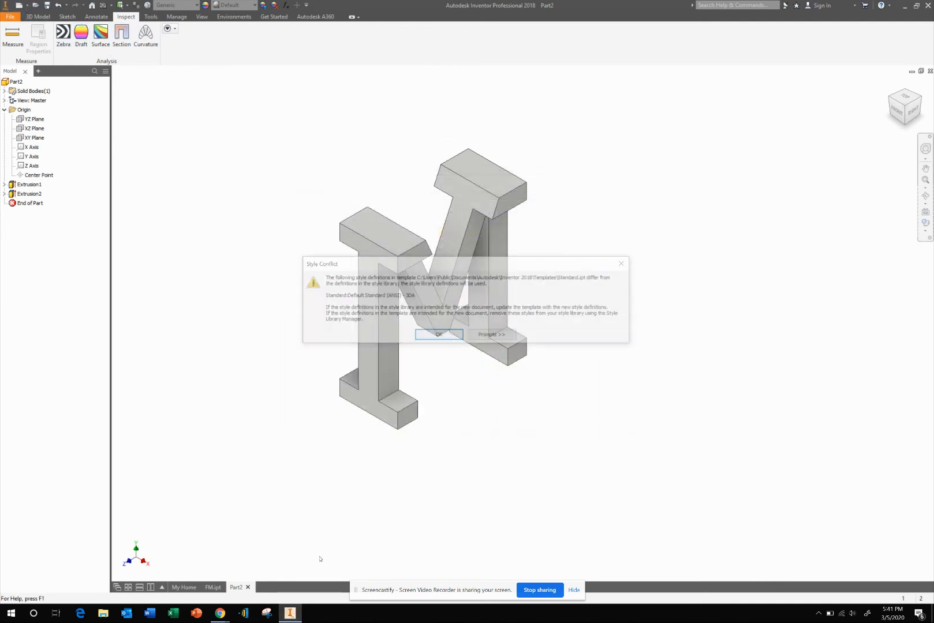
{"action": "left_click", "coordinate": [439, 336]}
Step: Review the reference photo in Chrome, return to Inventor, and examine the FM part from the front and from the left-front corner
{"action": "mouse_move", "coordinate": [220, 613]}
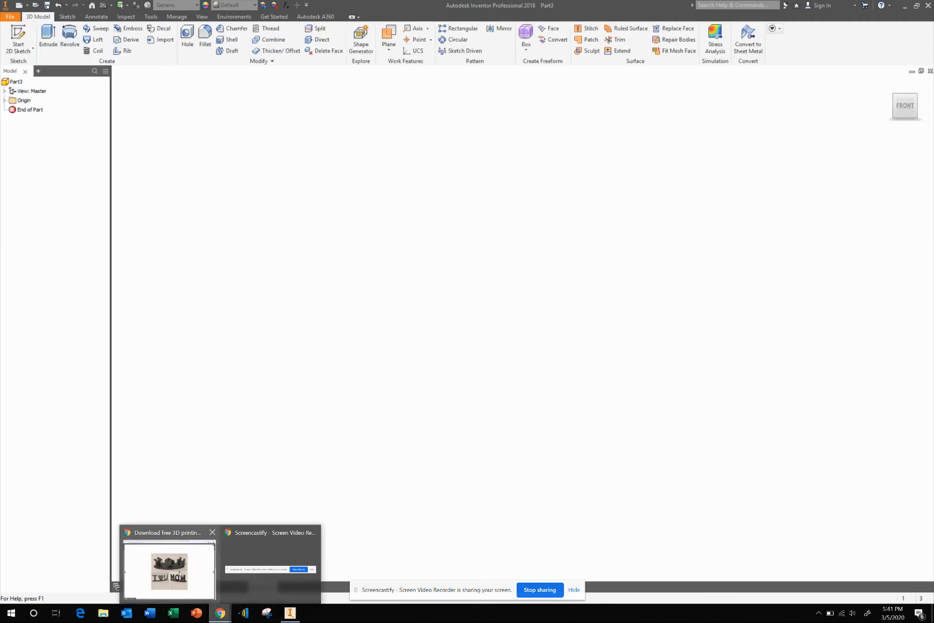
{"action": "left_click", "coordinate": [179, 573]}
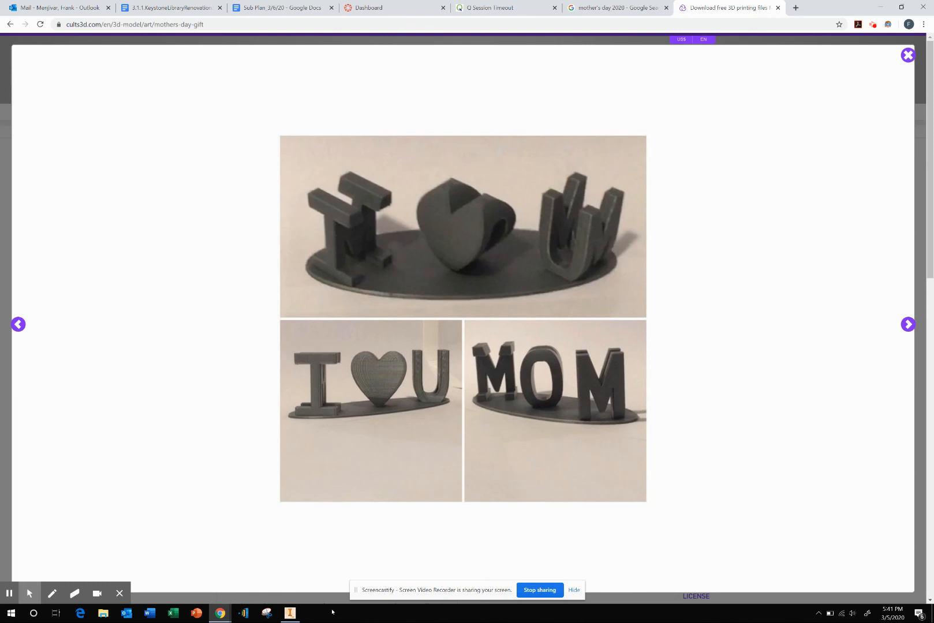
{"action": "left_click", "coordinate": [289, 613]}
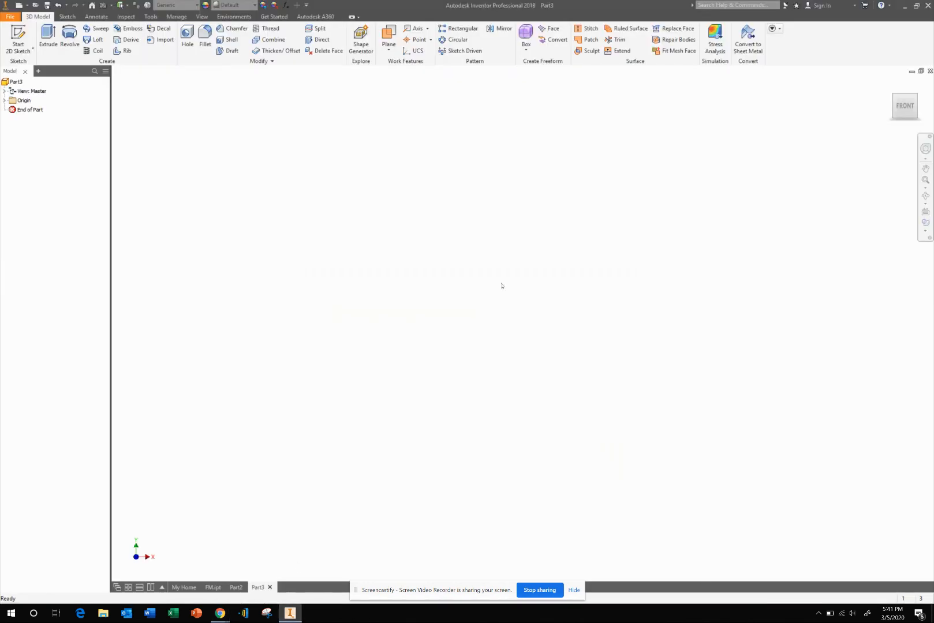
{"action": "left_click", "coordinate": [224, 588]}
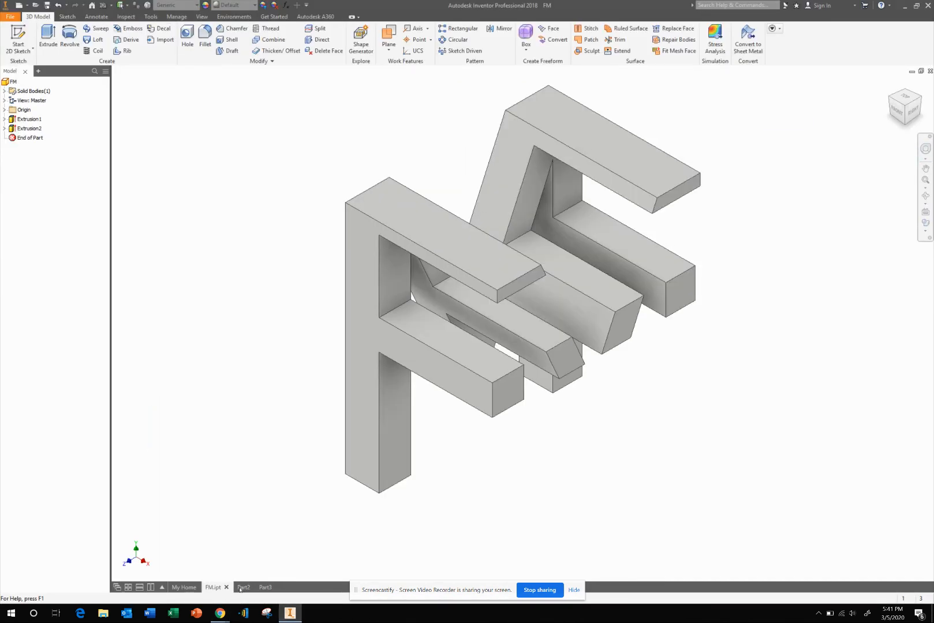
{"action": "left_click", "coordinate": [241, 588]}
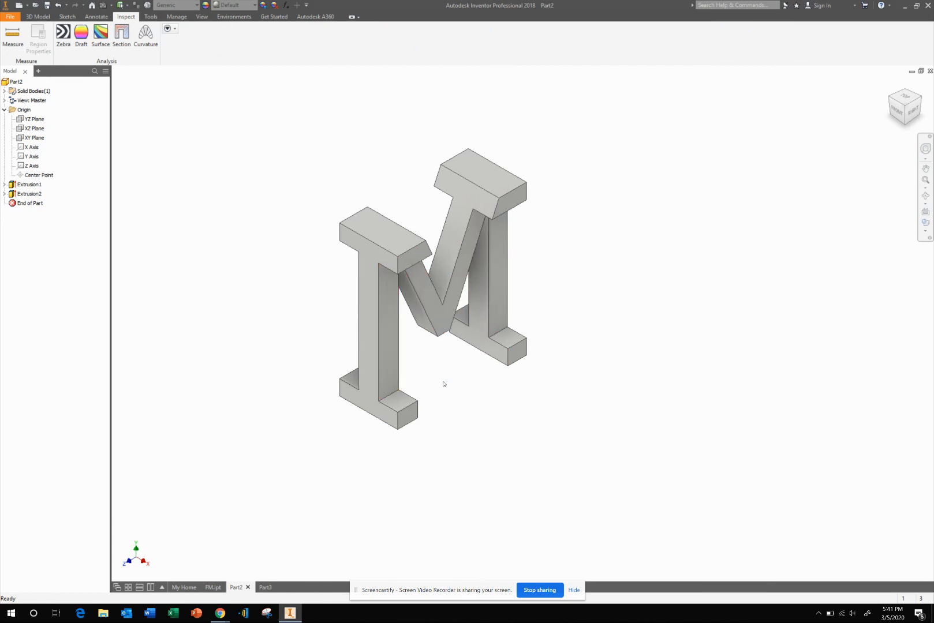
{"action": "left_click", "coordinate": [213, 587]}
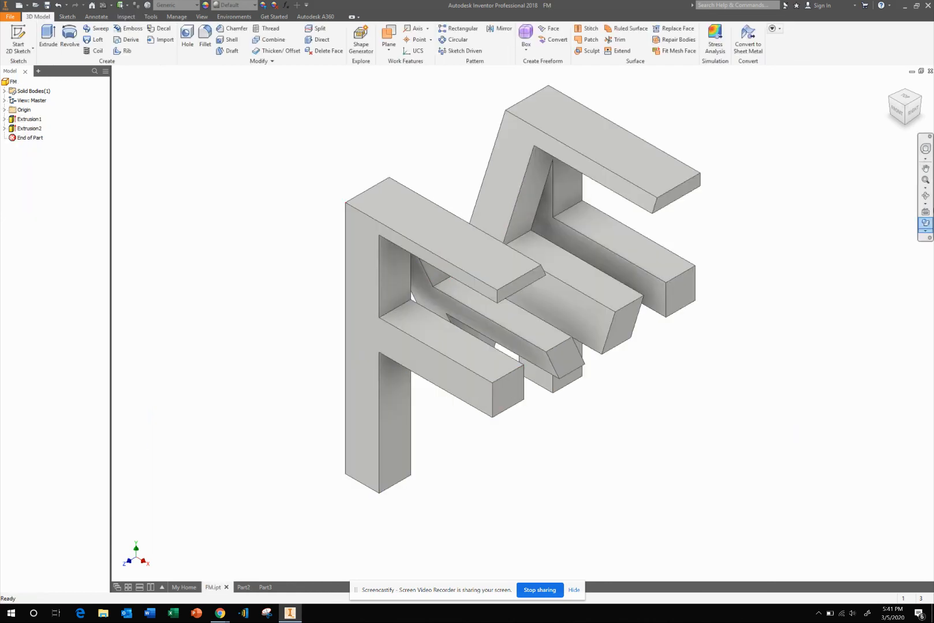
{"action": "left_click", "coordinate": [898, 111]}
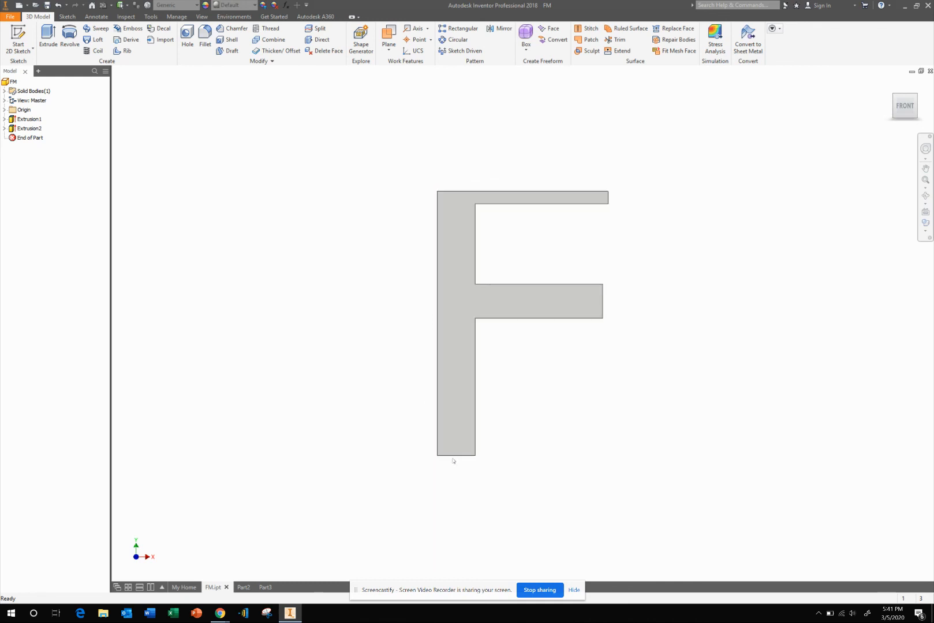
{"action": "left_click", "coordinate": [891, 83]}
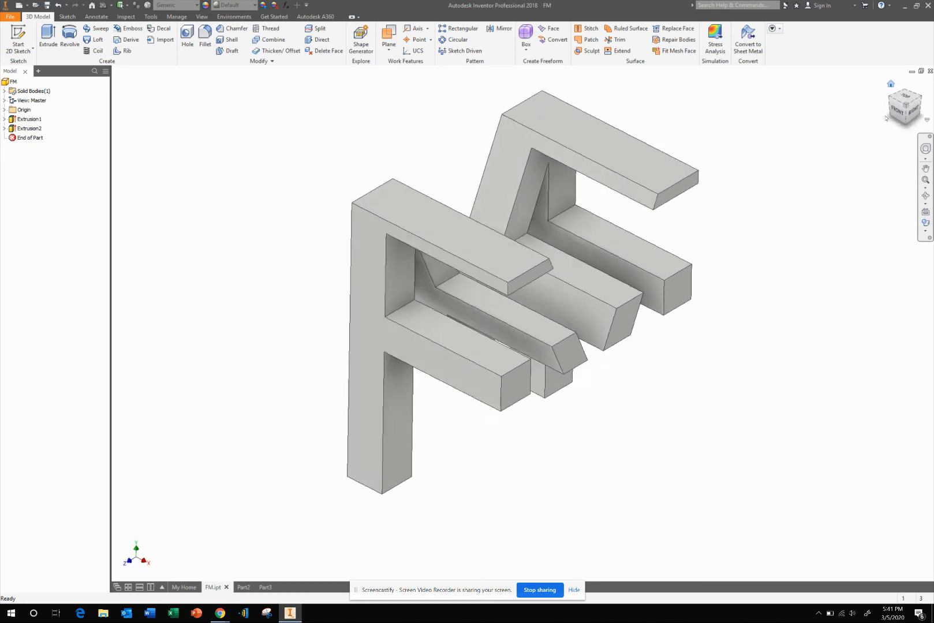
{"action": "left_click", "coordinate": [890, 105]}
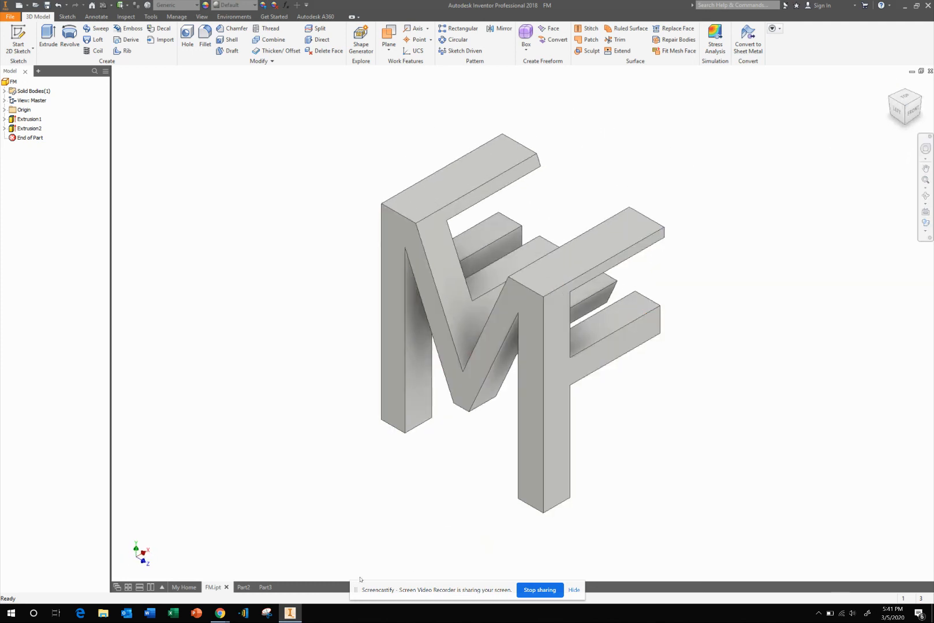
Step: Compare the I/M model in Part2 with the reference photo in Chrome, and return to Inventor
{"action": "left_click", "coordinate": [238, 587]}
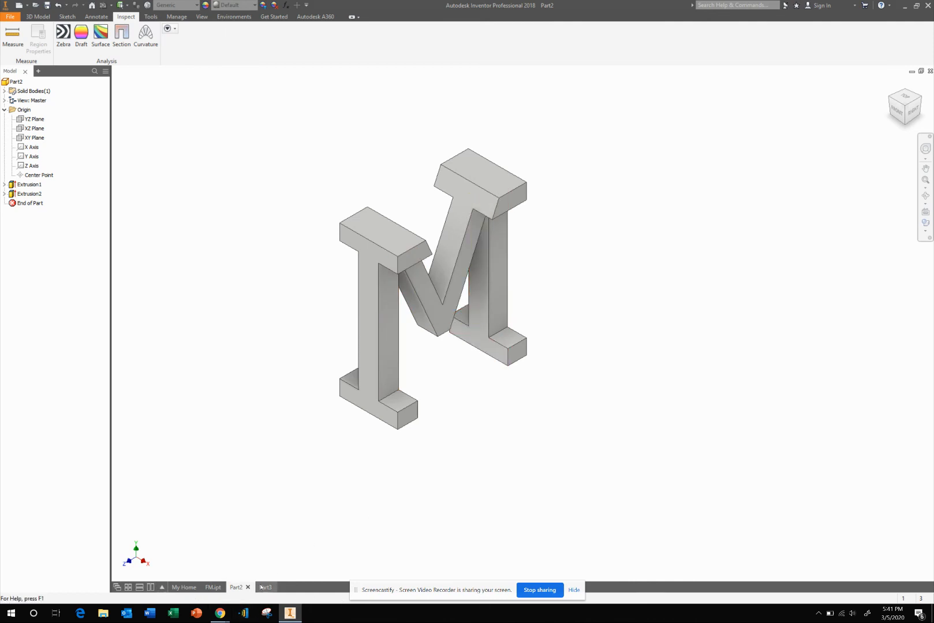
{"action": "scroll", "coordinate": [469, 314], "scroll_direction": "down", "scroll_amount": 2}
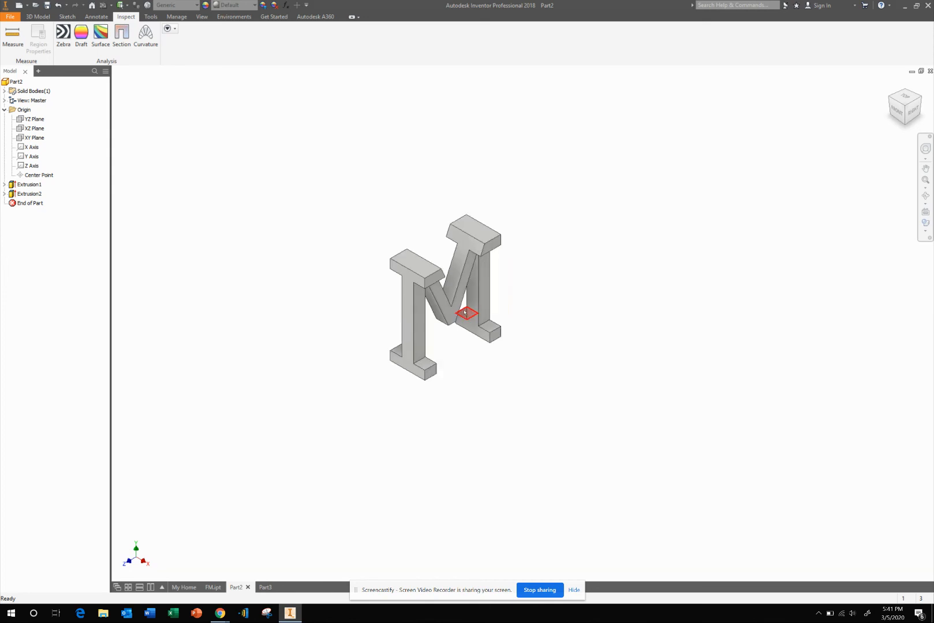
{"action": "mouse_move", "coordinate": [219, 613]}
{"action": "left_click", "coordinate": [169, 569]}
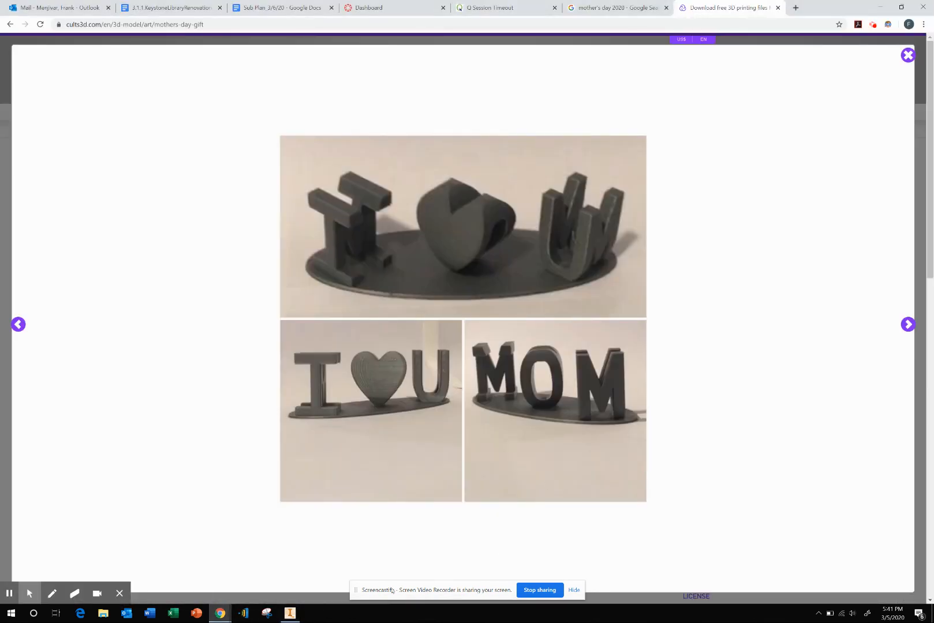
{"action": "left_click", "coordinate": [290, 613]}
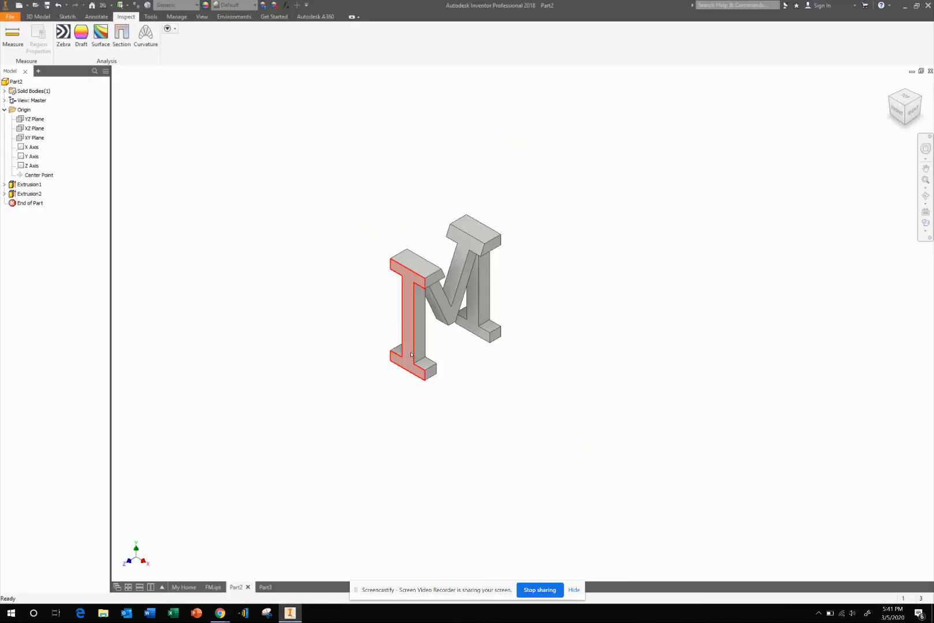